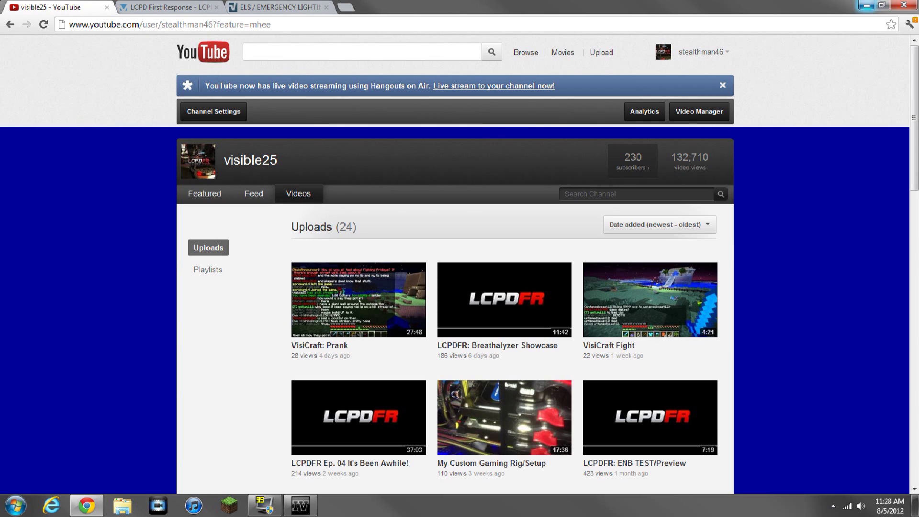
- Request the LCPD First Response 0.95 RC2-R2 download on LCPDFR.com and accept its disclaimer to reach the 095RC2R2.exe file
click(866, 6)
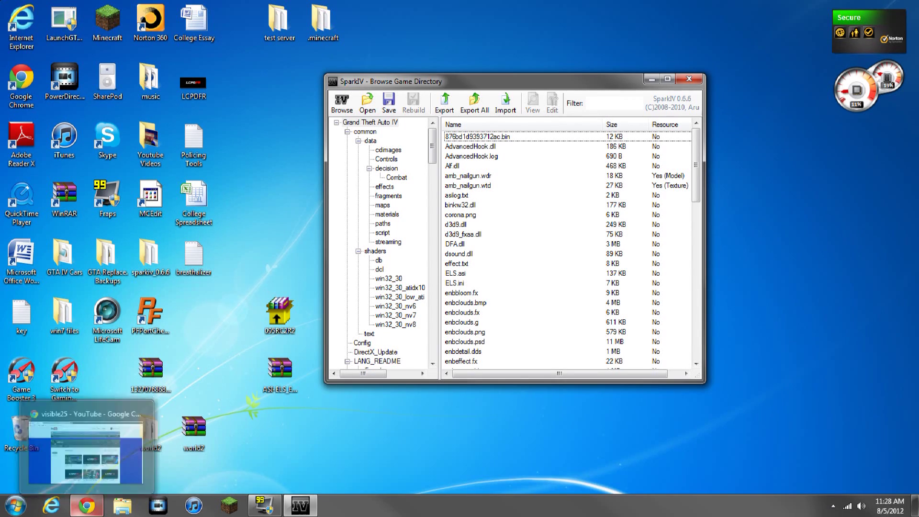
click(87, 506)
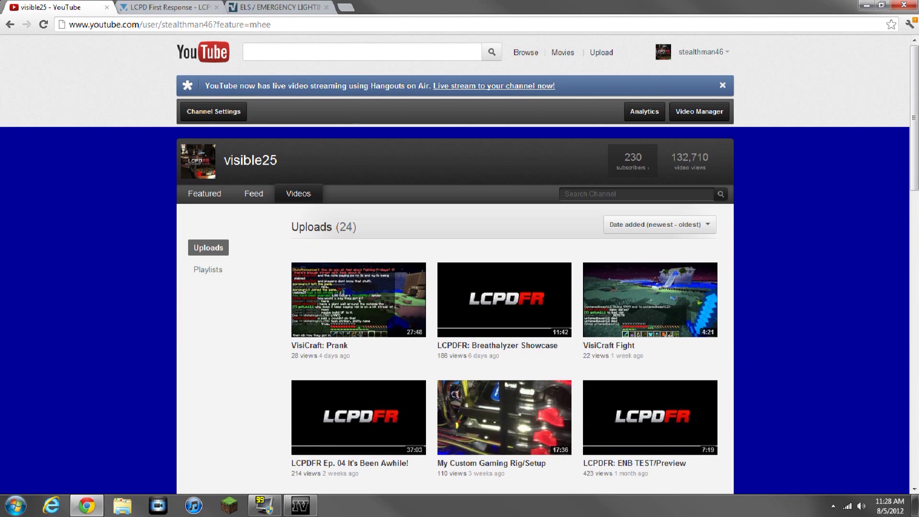
click(160, 7)
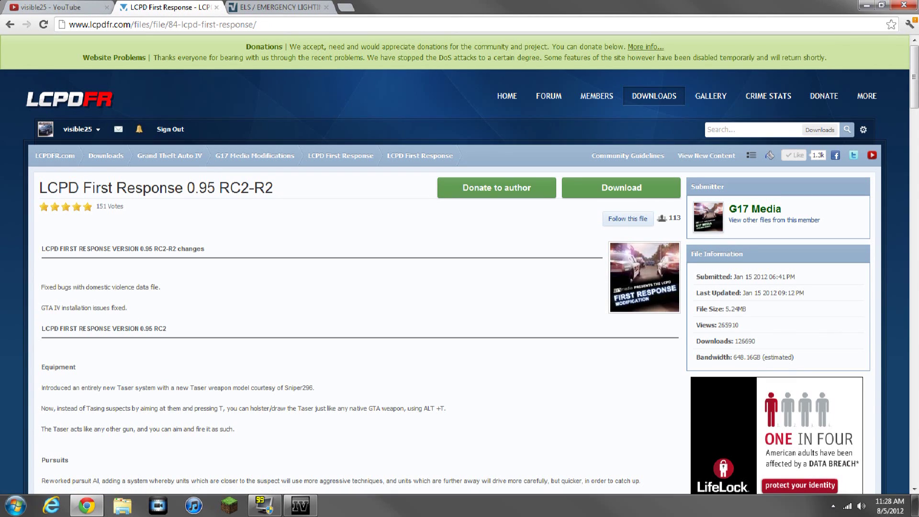
mouse_move(654, 95)
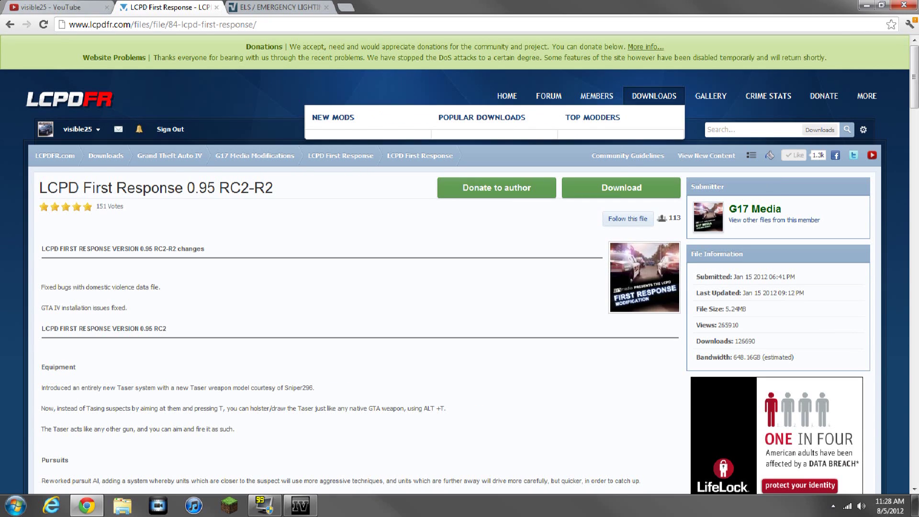
click(654, 96)
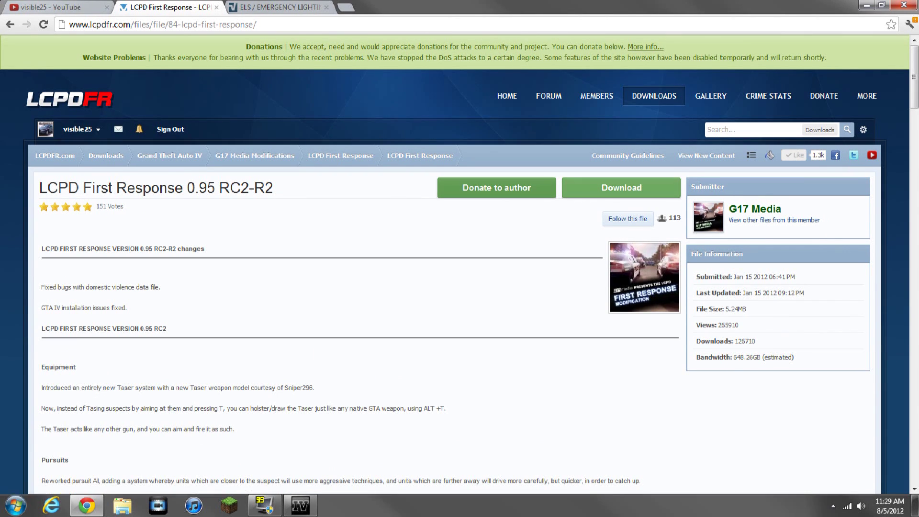
click(620, 187)
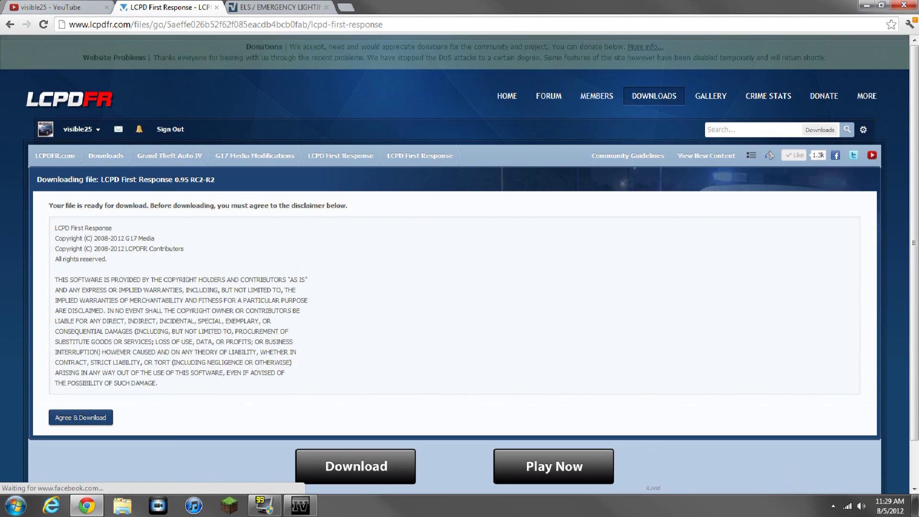
click(82, 417)
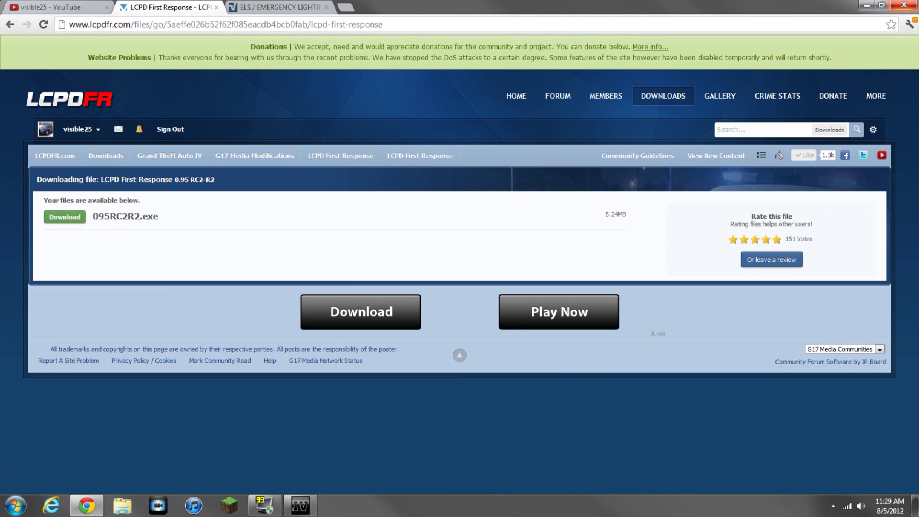
- Minimize the browser and SparkIV windows and move the 095RC2R2 installer higher on the desktop, beneath the test server folder
click(866, 5)
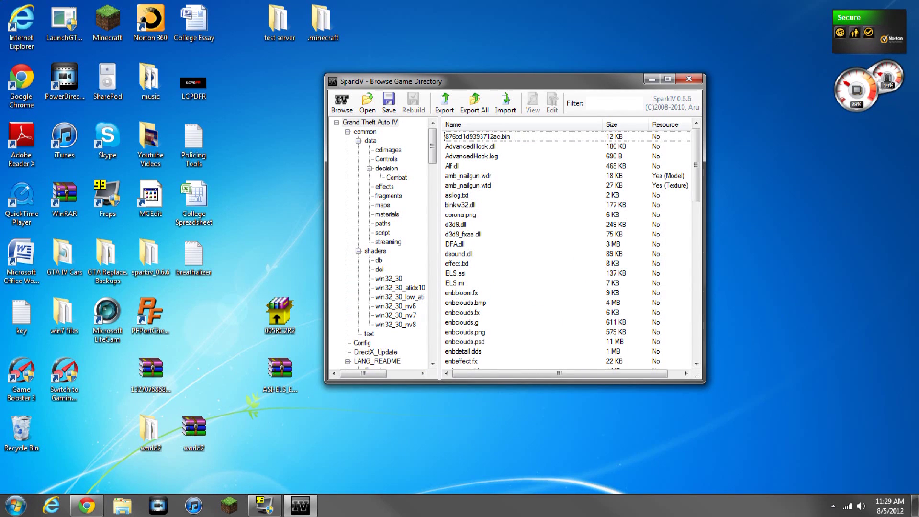
click(651, 77)
drag(338, 257, 282, 194)
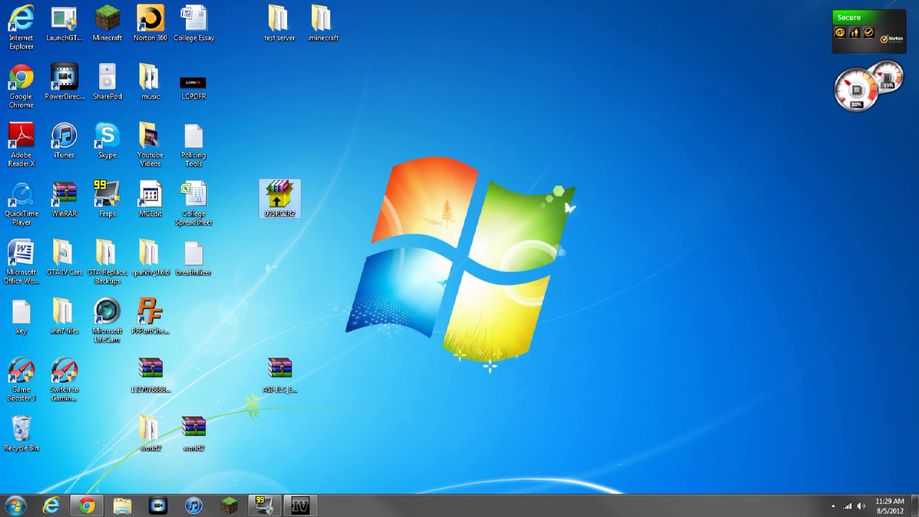
drag(283, 139, 293, 285)
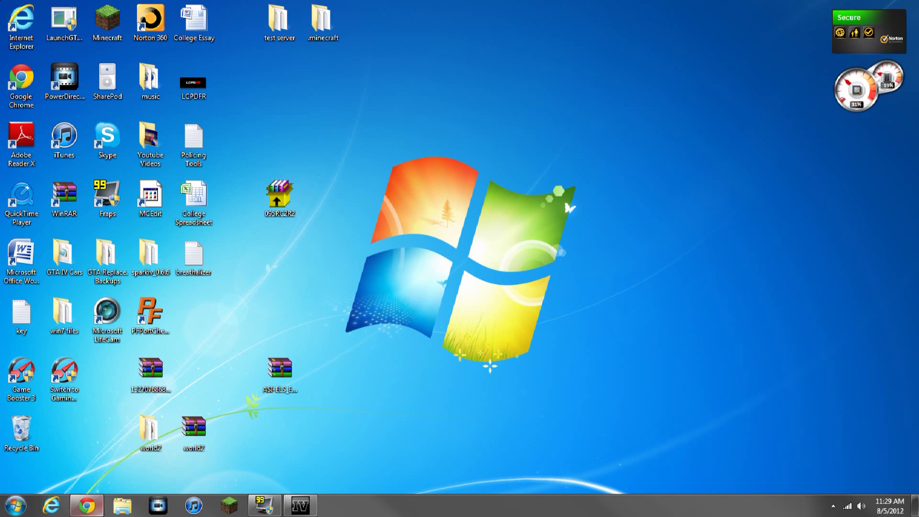
- Switch back to Chrome and search Google for ELS v6 in a new tab
click(87, 505)
key(ctrl+Tab)
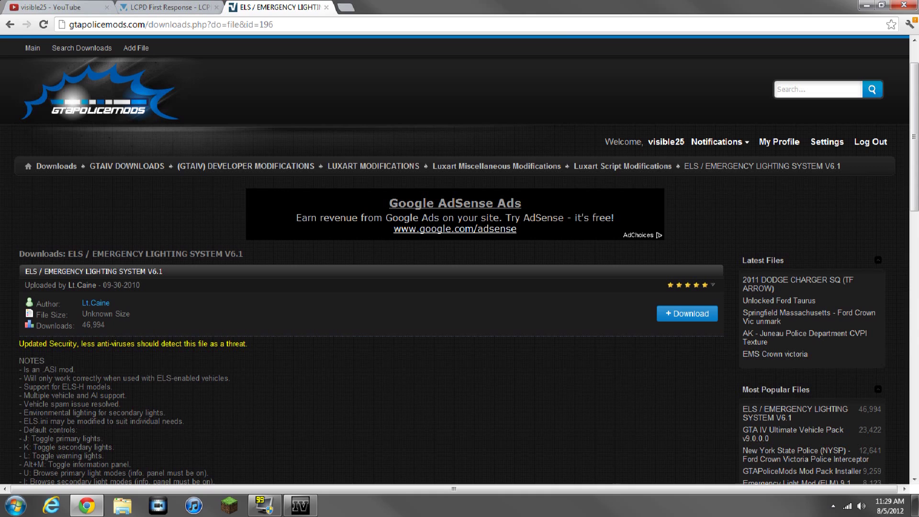
key(ctrl+t)
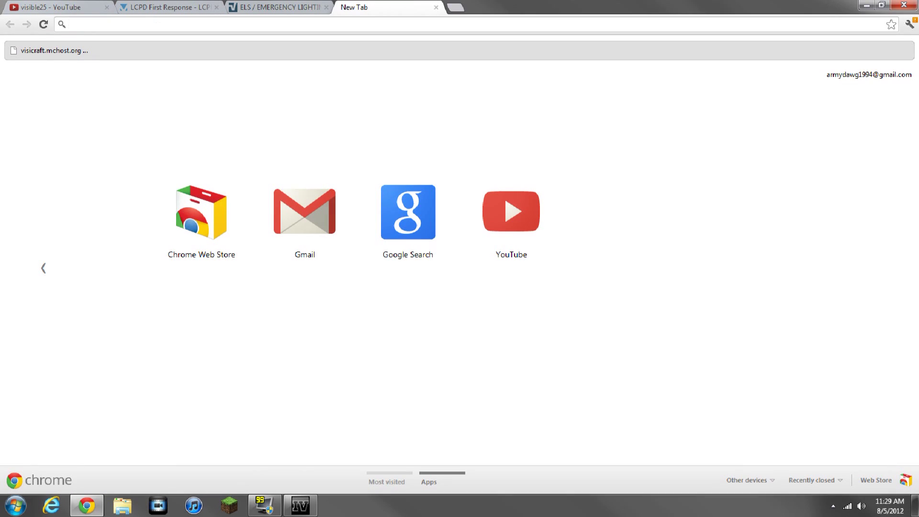
text(google.com)
key(Return)
text(els v)
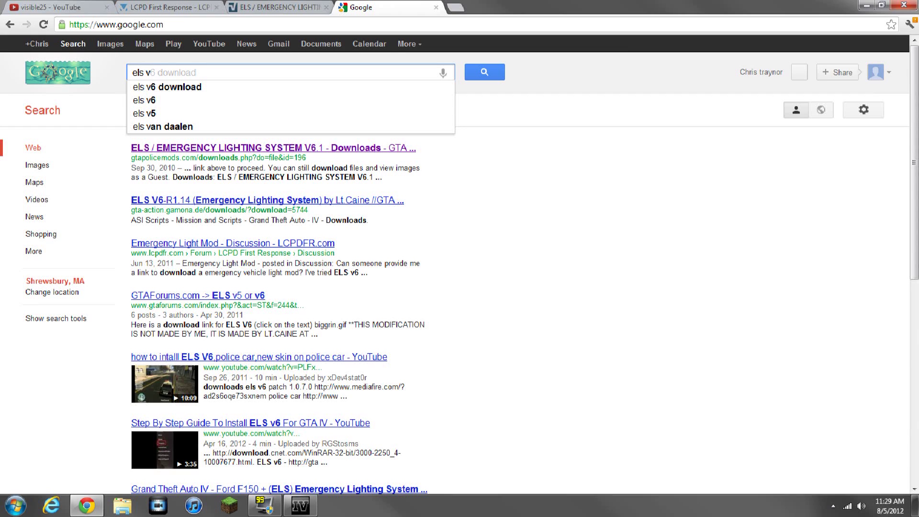
key(Down)
key(Down)
key(Return)
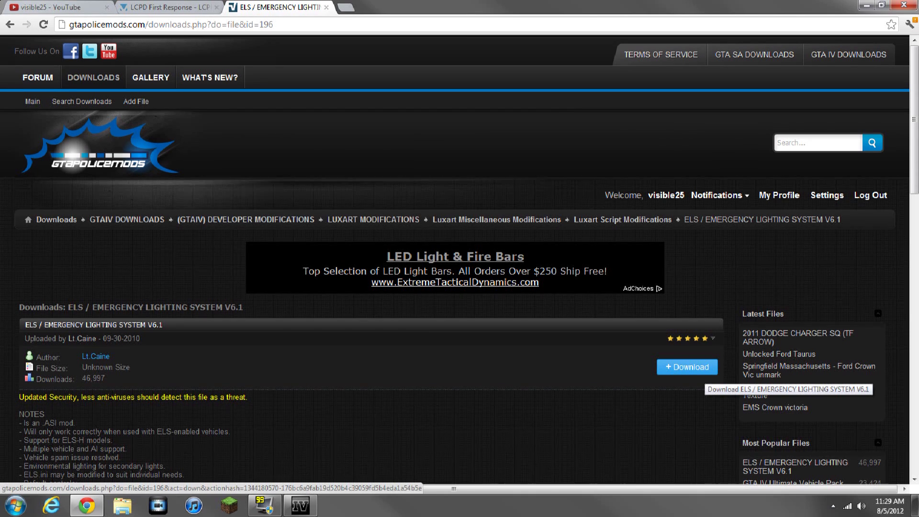
- Download ELS / Emergency Lighting System V6.1 and move the ASI-ELS archive on the desktop closer to the 095RC2R2 installer
click(700, 369)
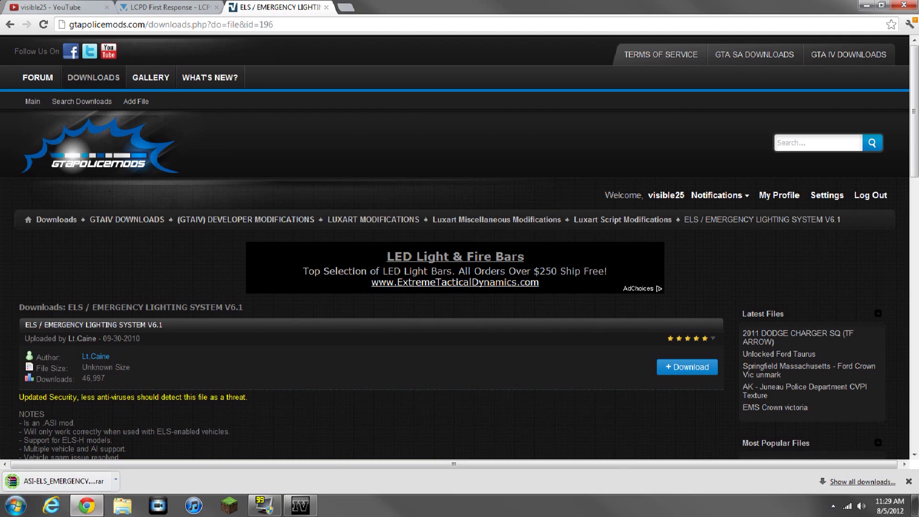
click(115, 480)
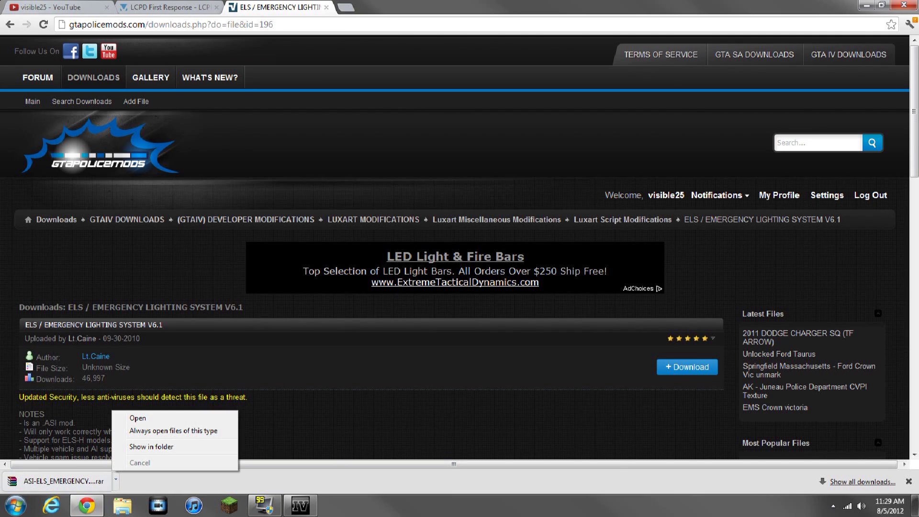
key(Escape)
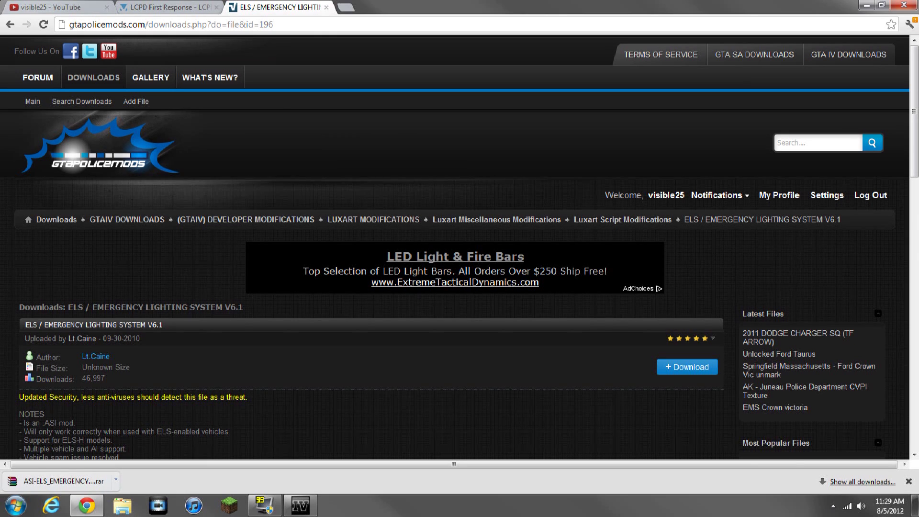
click(866, 5)
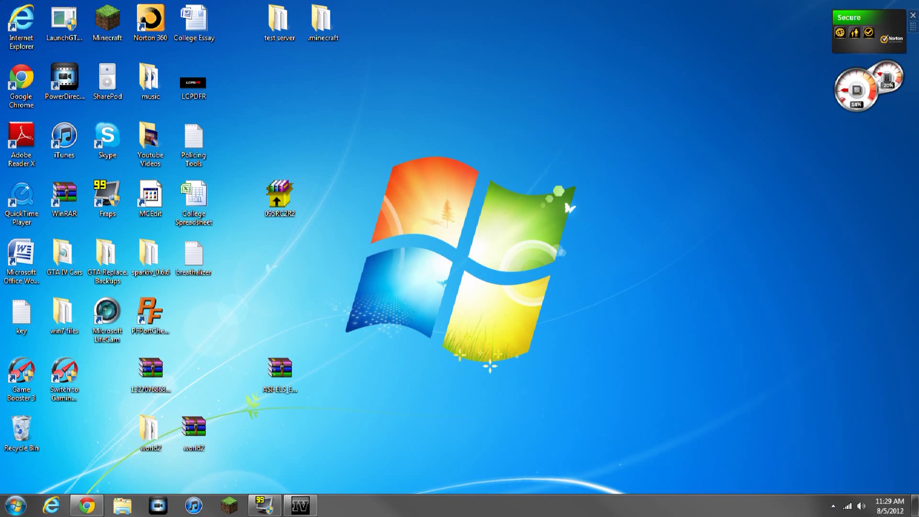
drag(280, 373, 280, 311)
- Run the 095RC2R2 installer as far as its system compatibility check and cancel the setup wizard
double_click(280, 199)
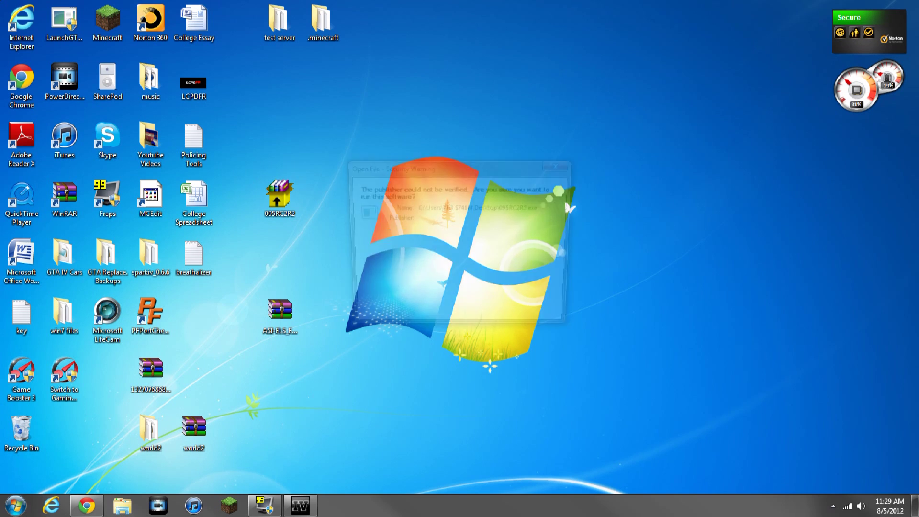
click(561, 164)
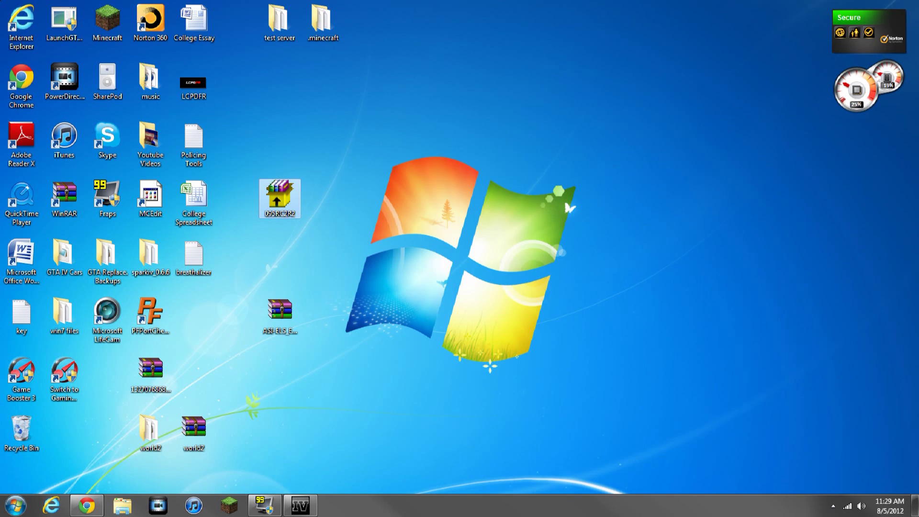
double_click(280, 198)
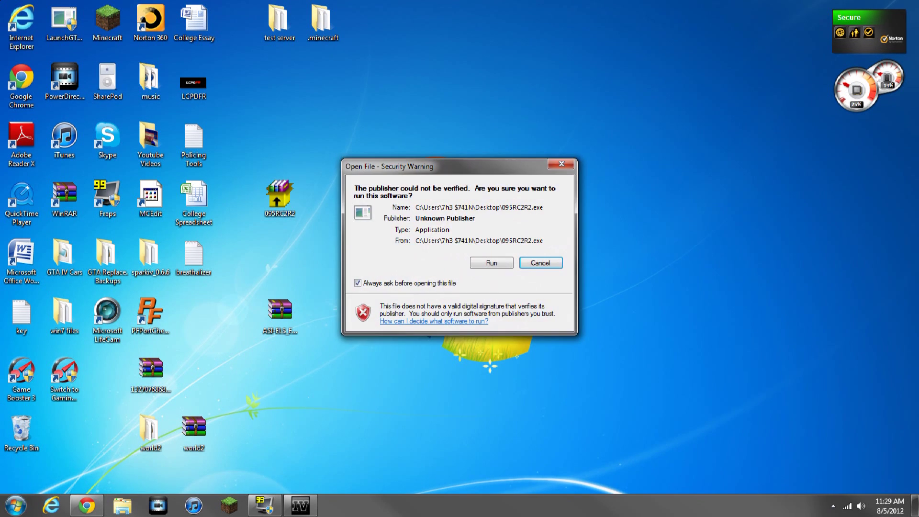
click(491, 263)
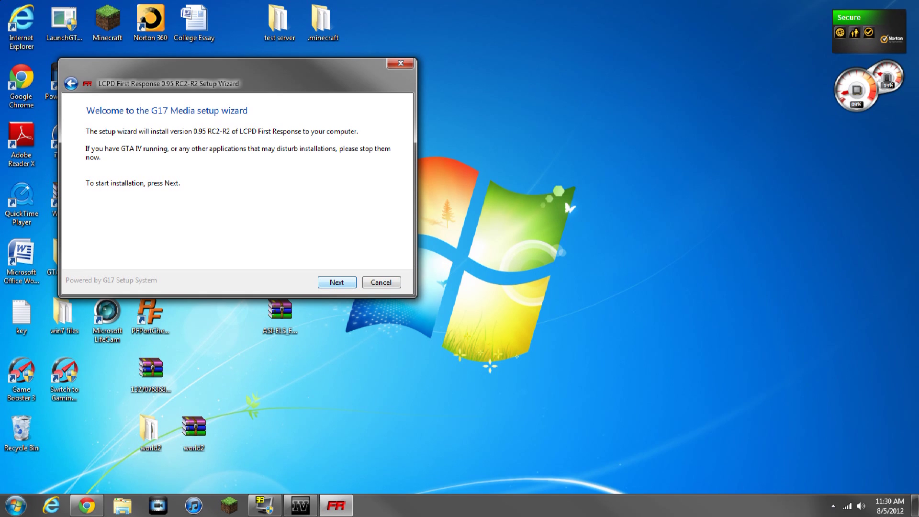
key(Return)
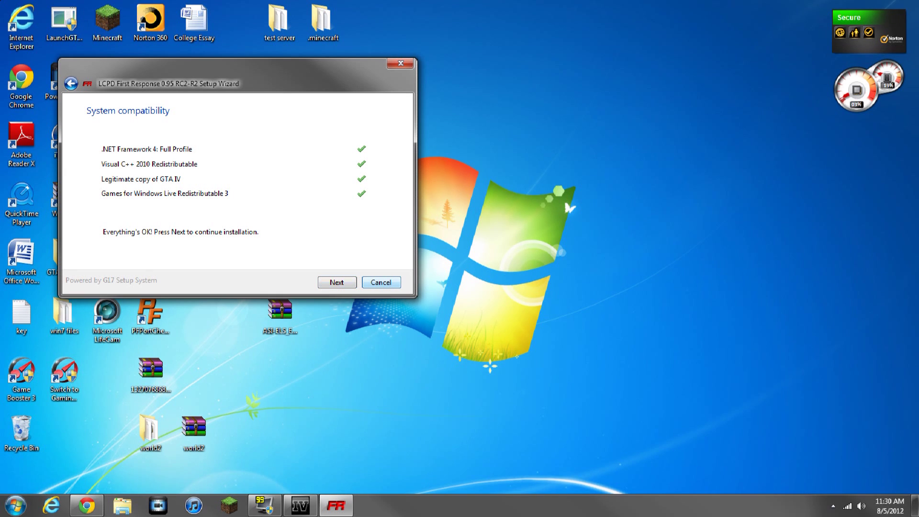
click(381, 282)
- Open the Rockstar Games folder inside Program Files (x86) on Local Disk (C:) in Windows Explorer
click(122, 505)
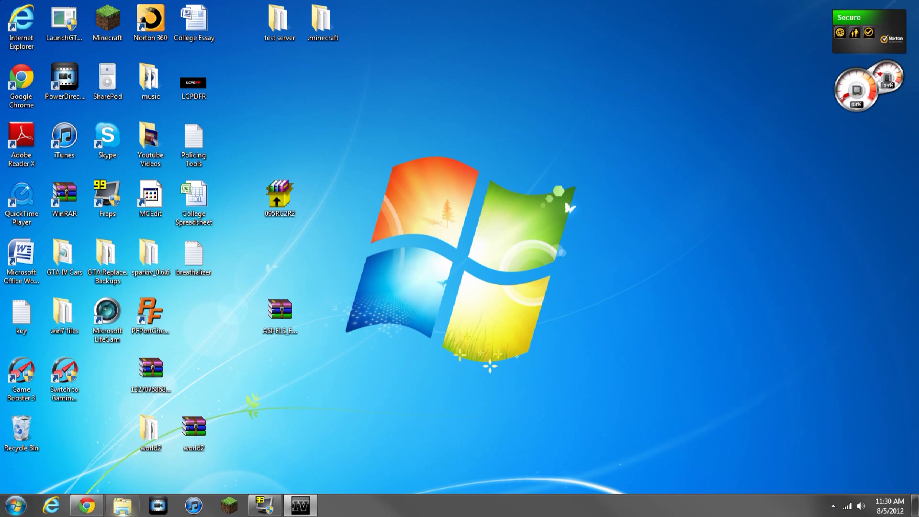
click(139, 301)
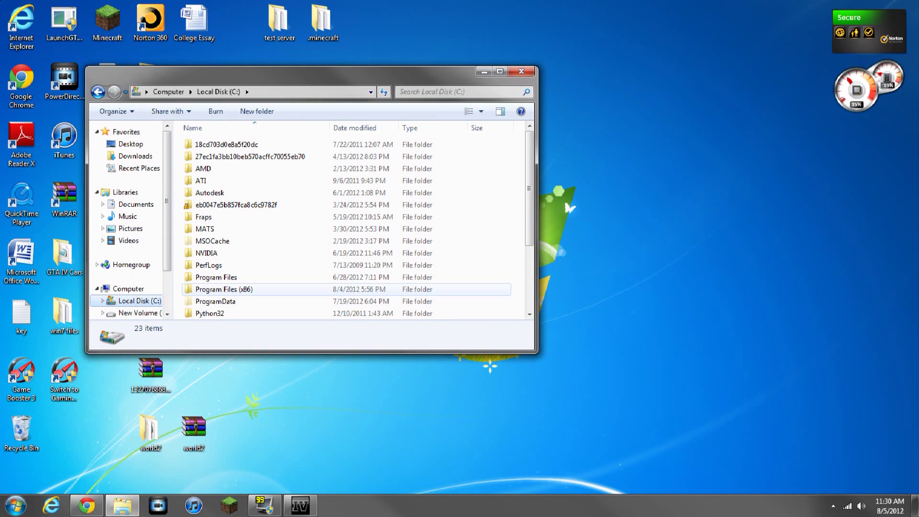
double_click(223, 289)
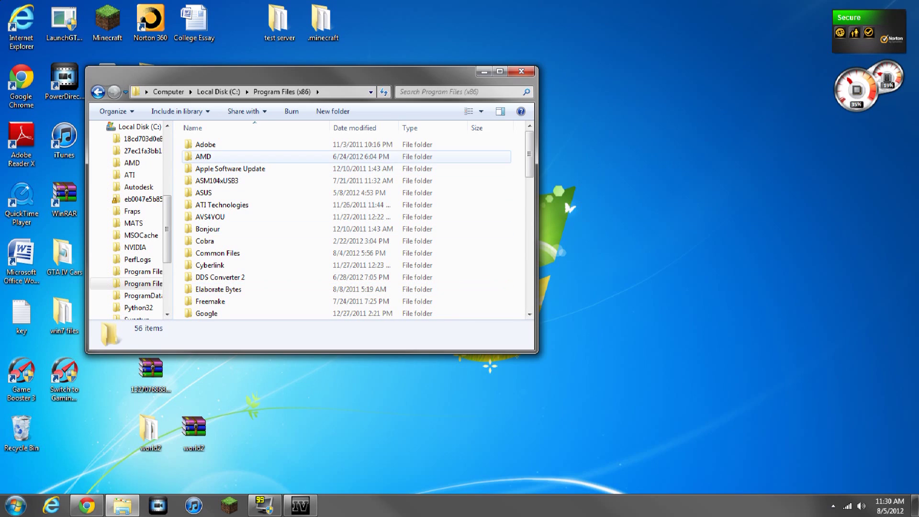
scroll(224, 289, down, 10)
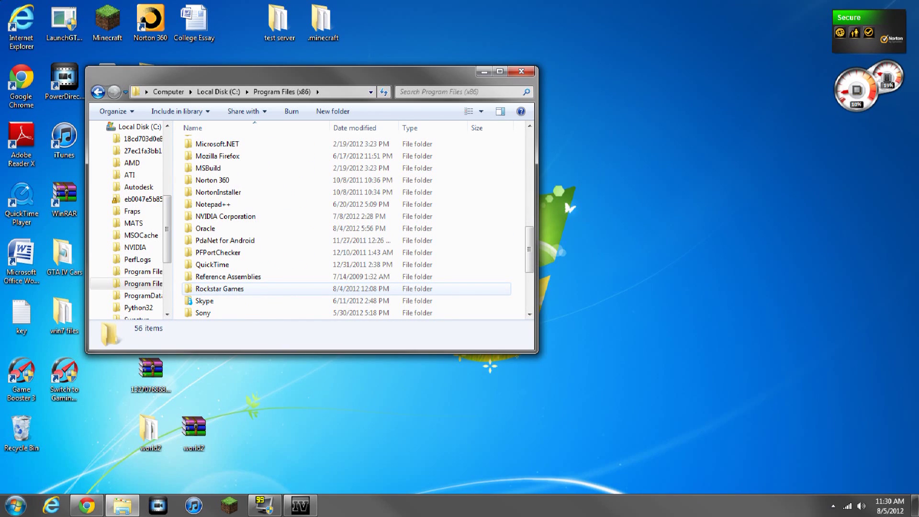
double_click(224, 290)
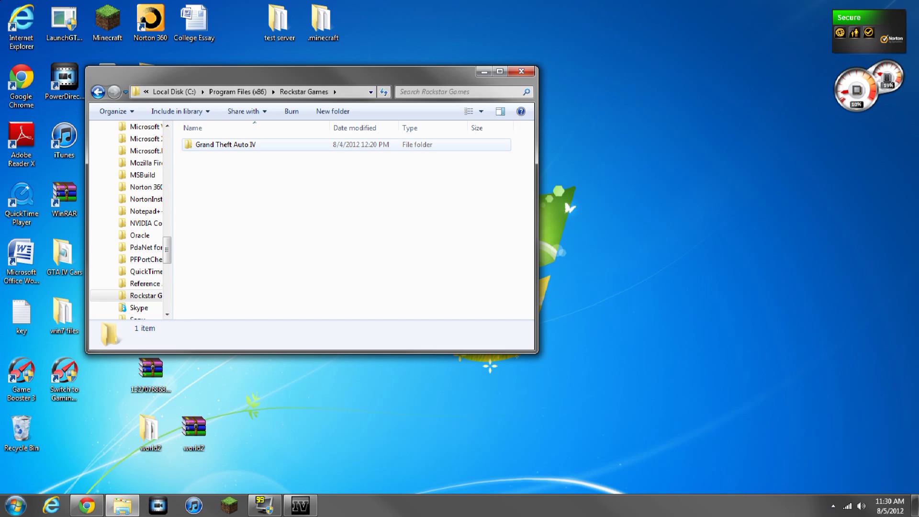
- Remove the read-only attribute from the Grand Theft Auto IV folder, its subfolders and files with administrator permission, and minimize the Explorer window
right_click(251, 144)
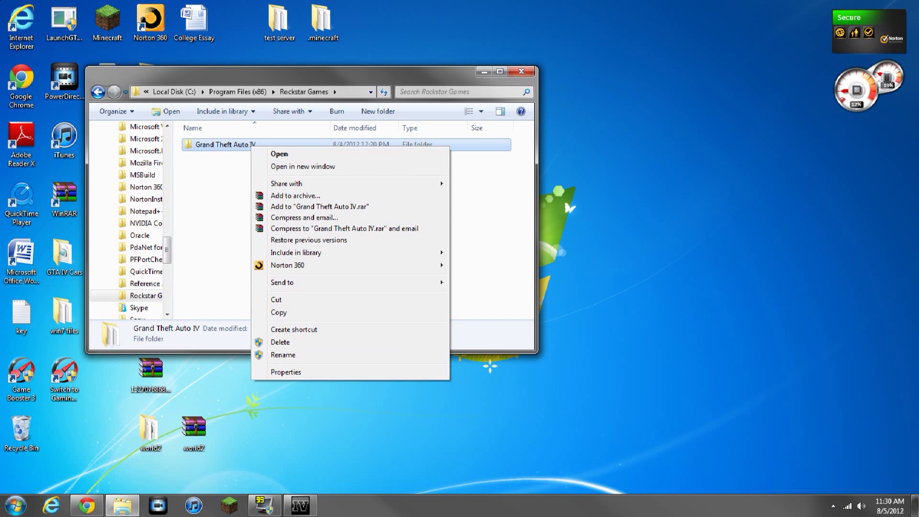
click(286, 372)
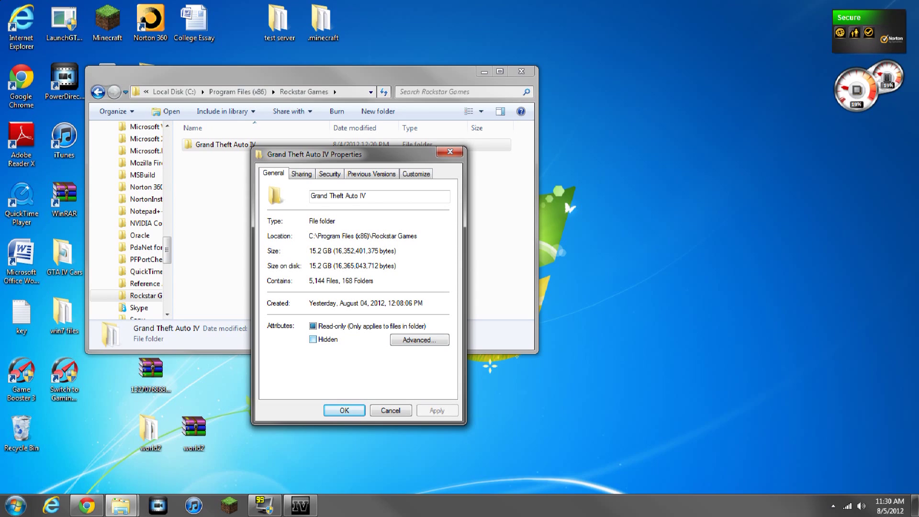
click(313, 326)
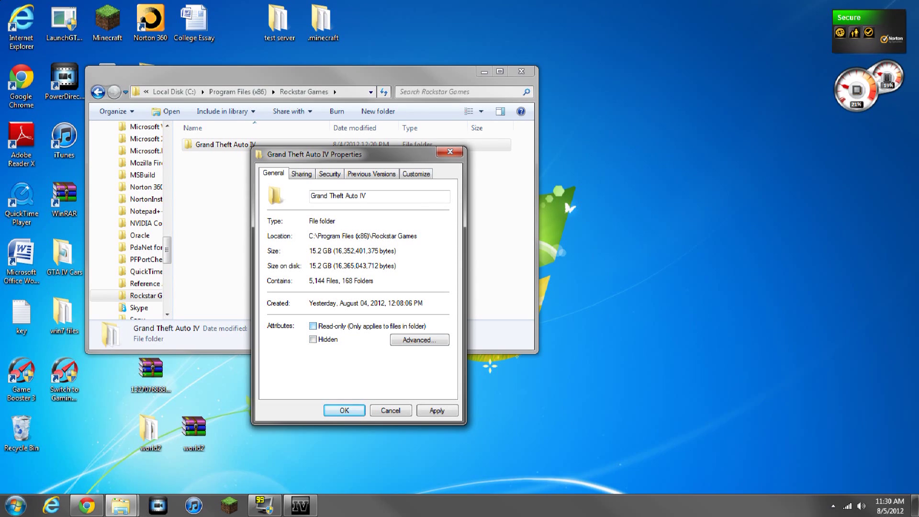
key(Return)
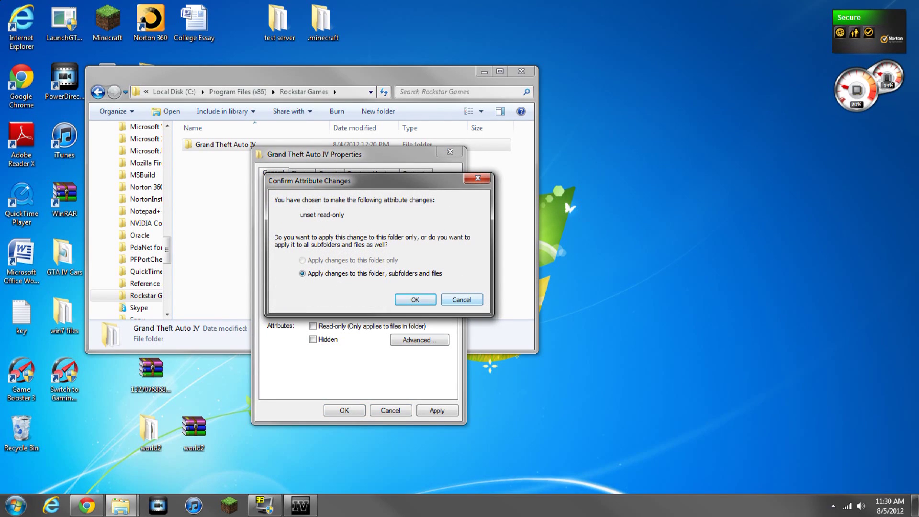
key(Return)
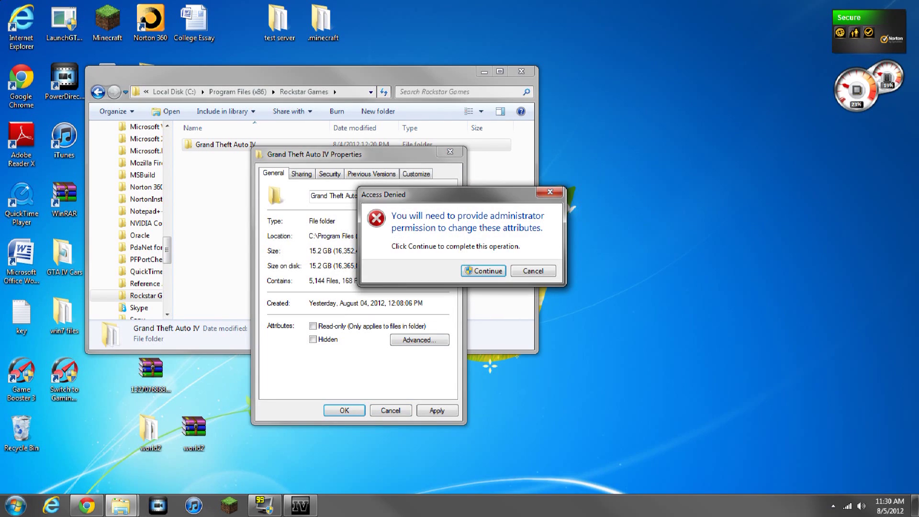
key(Return)
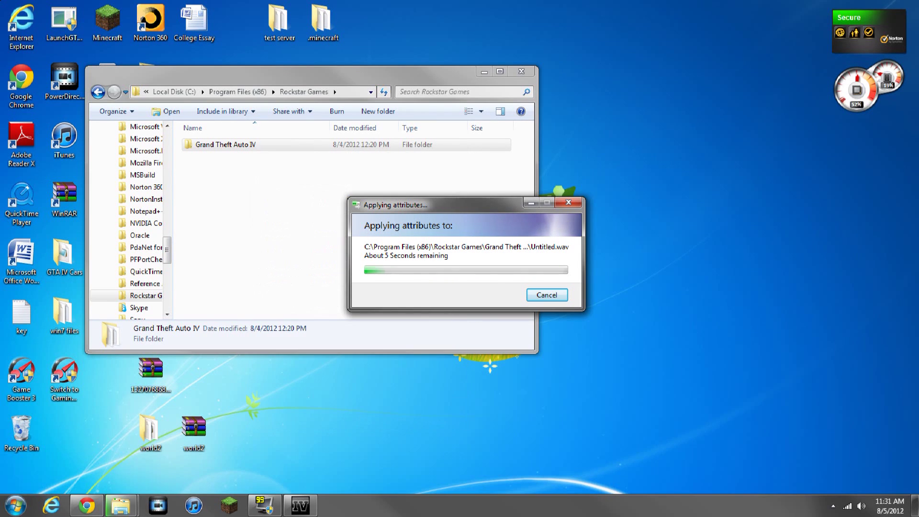
click(484, 72)
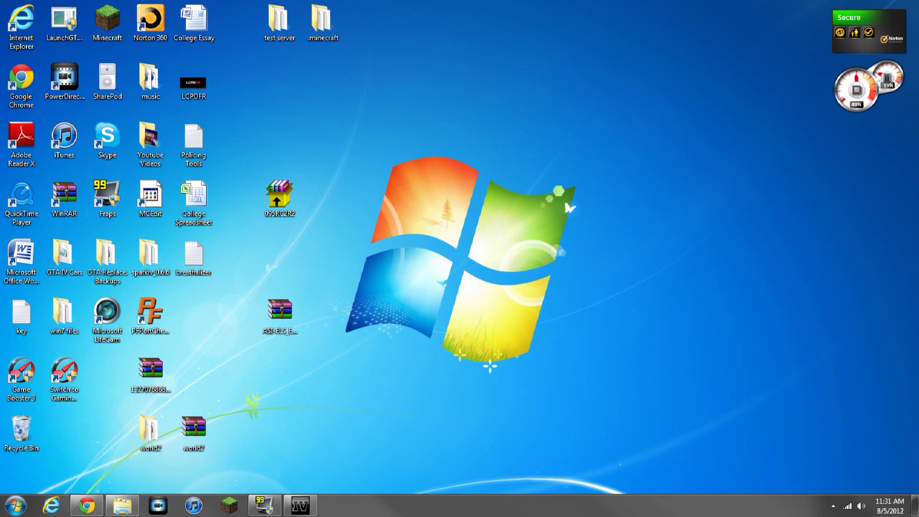
- Run the 095RC2R2 installer through its welcome page and accept the detected Grand Theft Auto IV folder as the destination
double_click(280, 198)
click(491, 263)
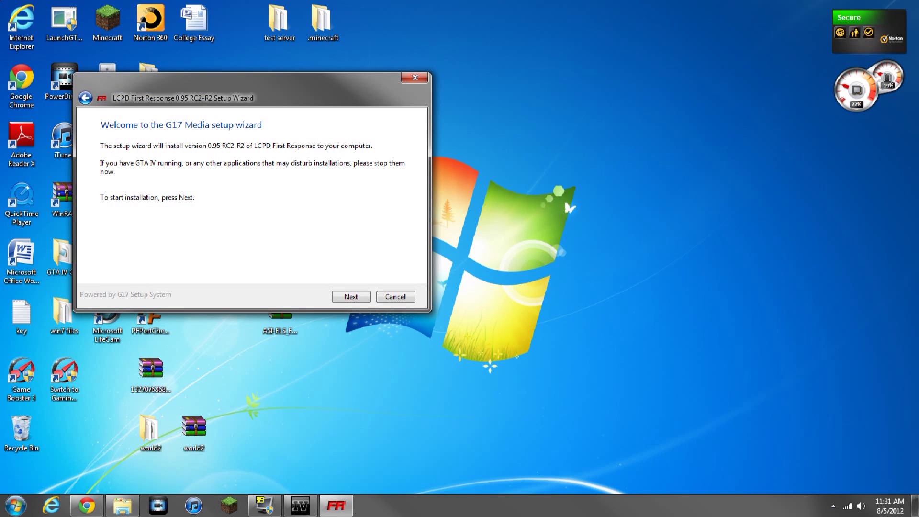
key(Return)
key(Return)
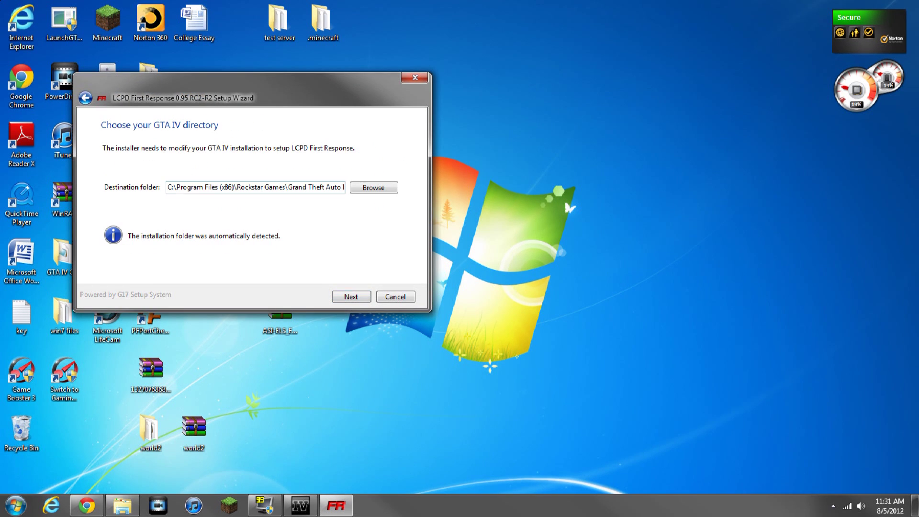
drag(176, 187, 344, 186)
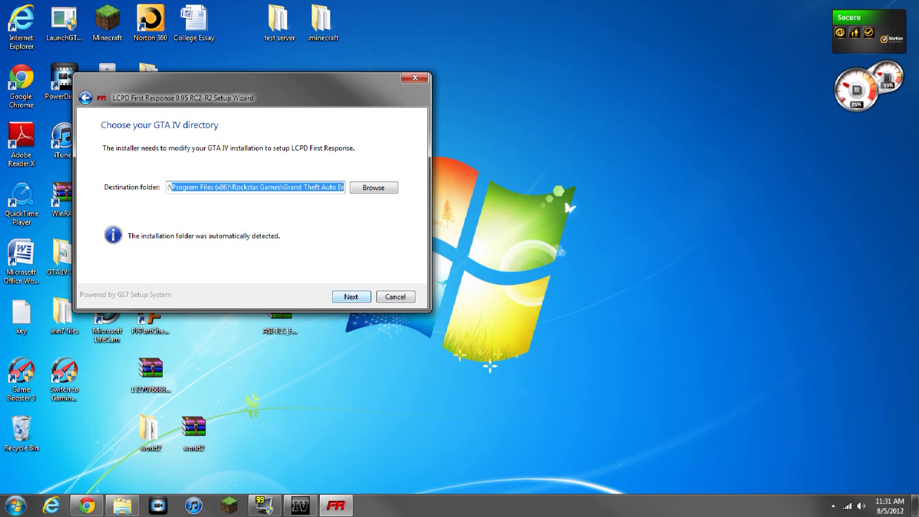
key(Return)
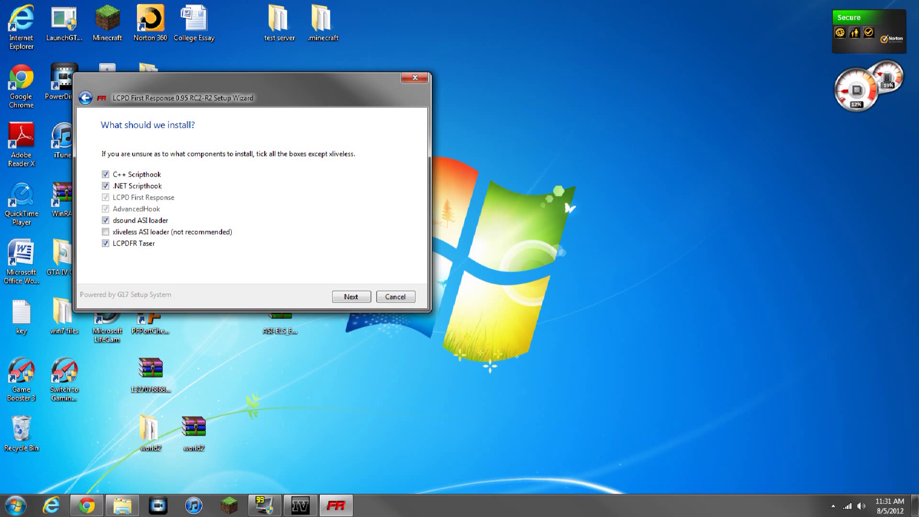
- Install LCPD First Response with the default components and settings, without linking an account, close the wizard and move the installer icon higher on the desktop
key(Return)
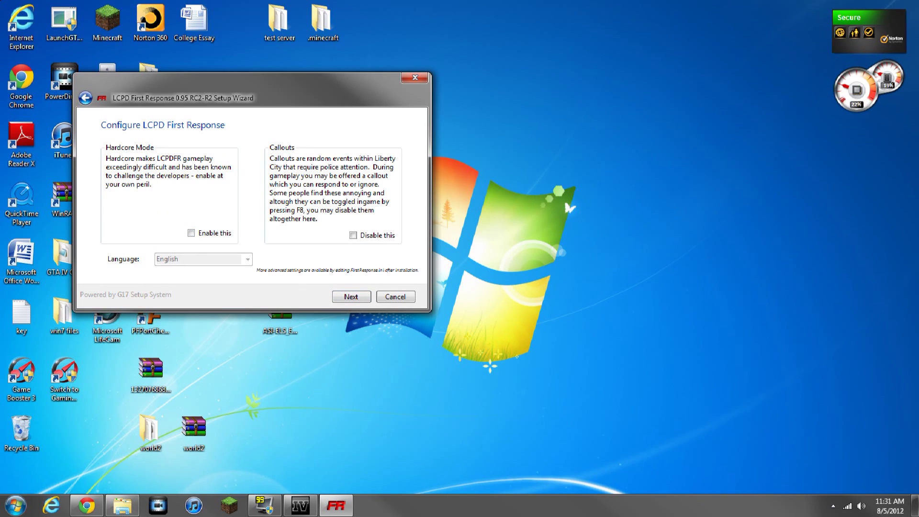
key(Return)
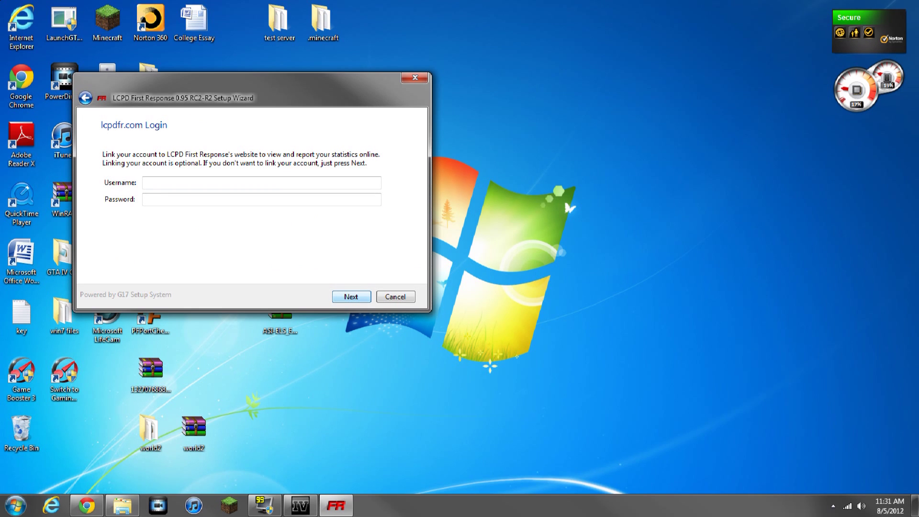
key(Return)
key(Return)
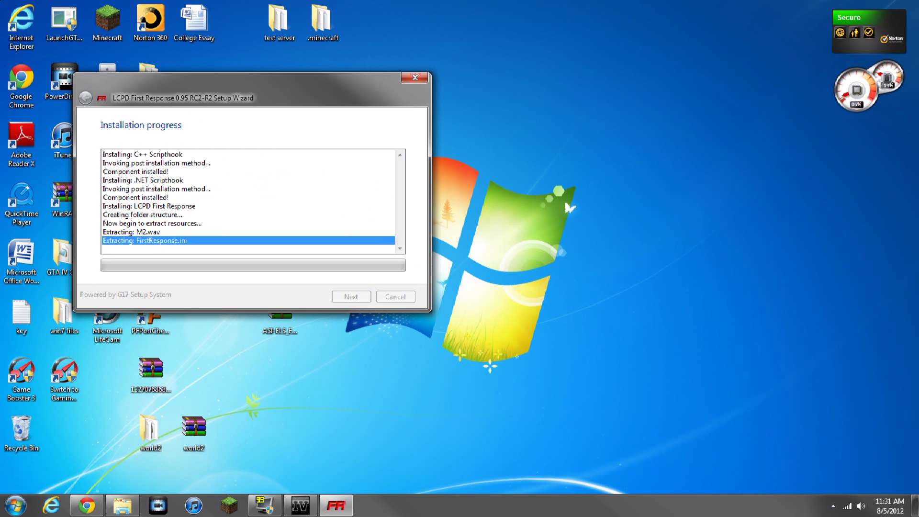
key(Return)
key(Return)
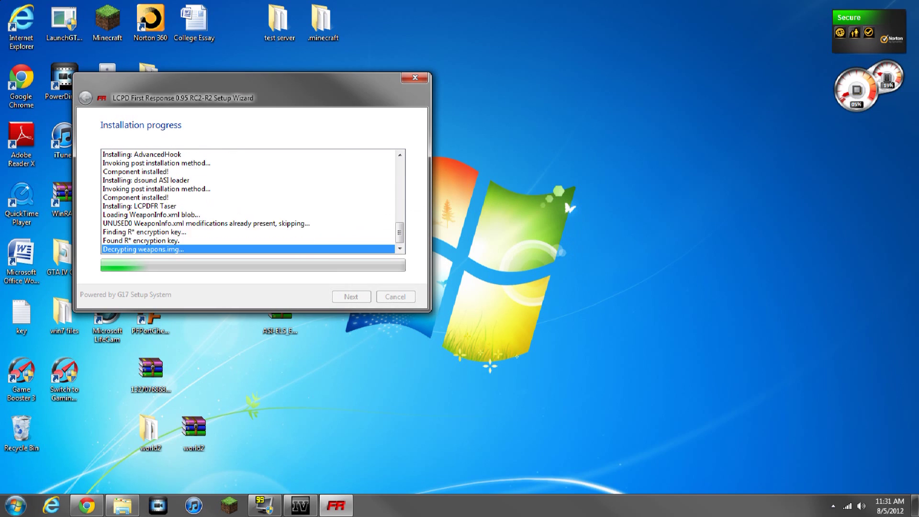
key(Return)
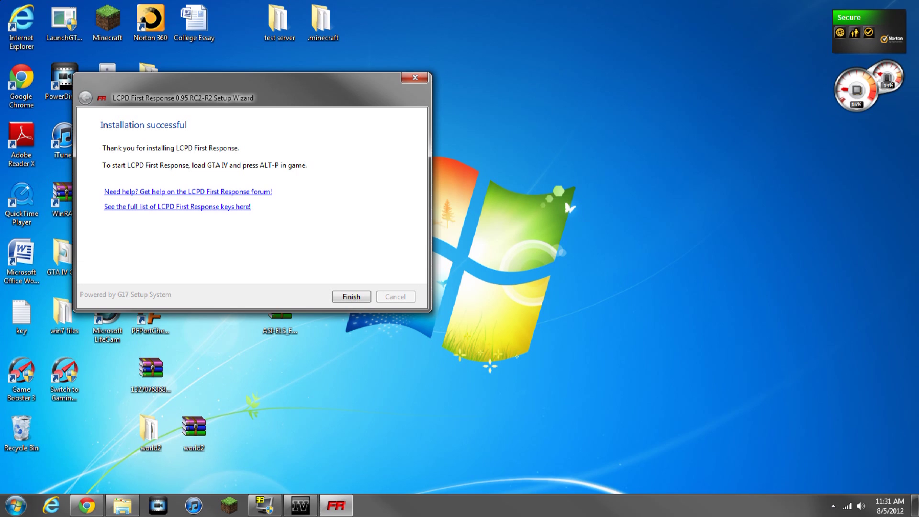
click(415, 77)
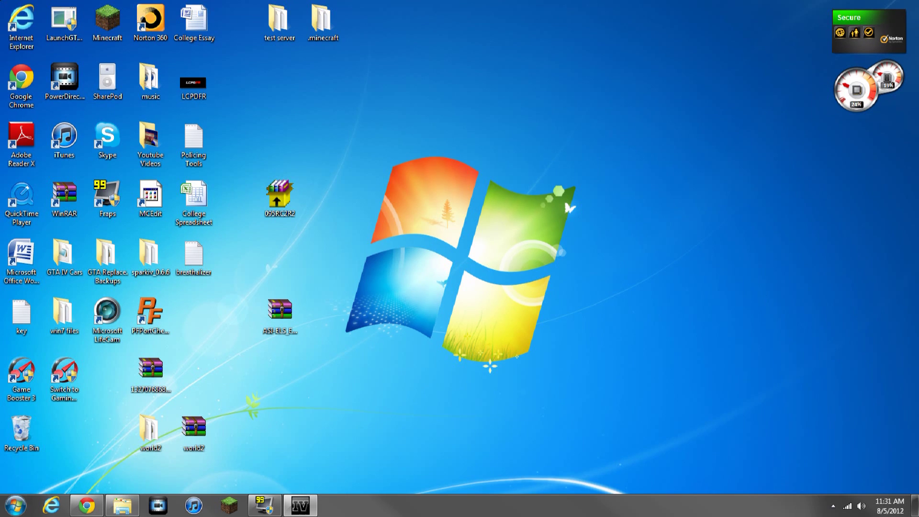
drag(279, 197, 280, 138)
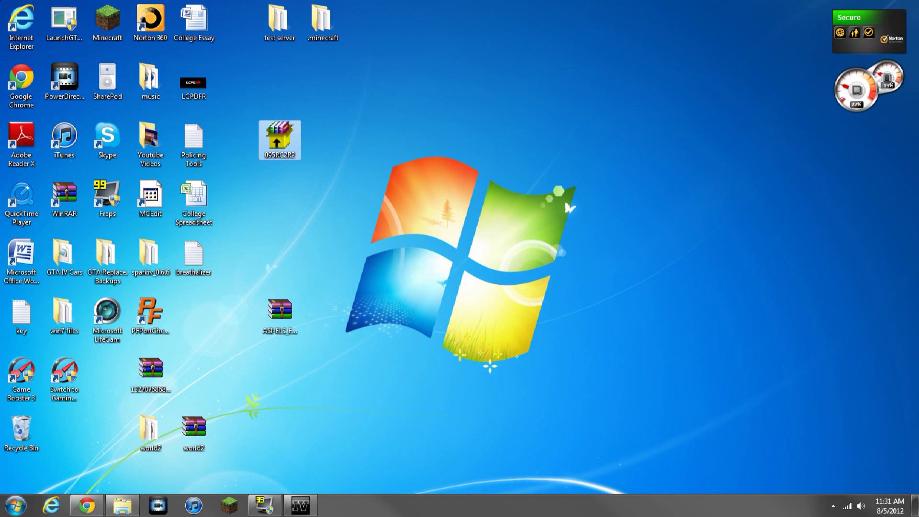
- Open the VERSION A (FOR GTAIV V1070) folder in the ASI-ELS archive on the desktop and select all its contents
click(280, 313)
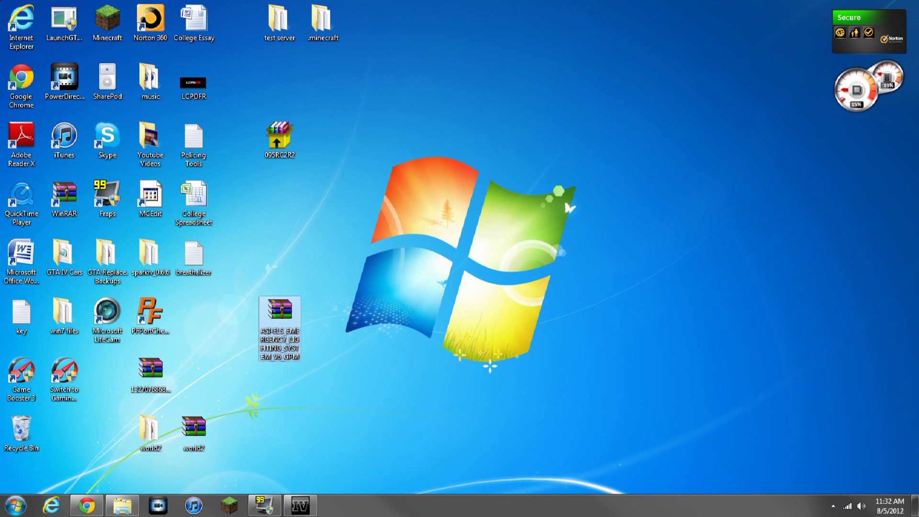
double_click(279, 312)
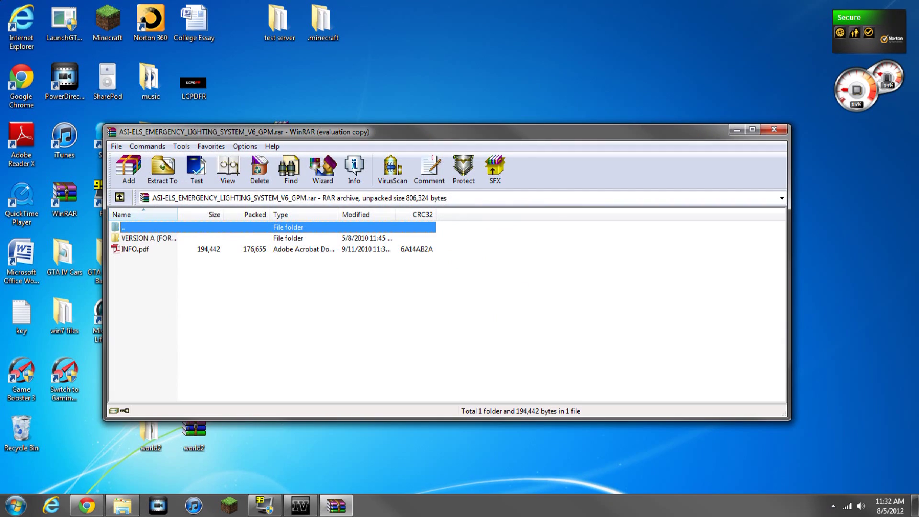
click(529, 227)
double_click(149, 238)
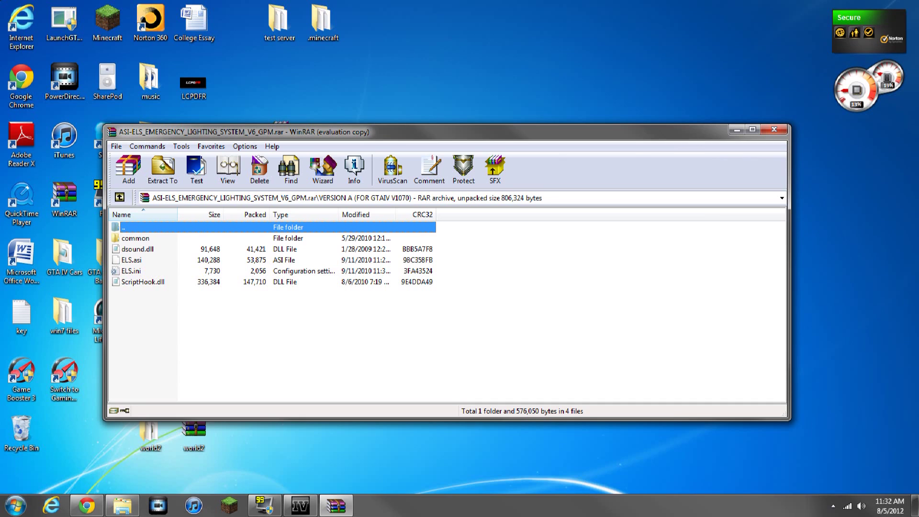
drag(431, 295, 244, 235)
drag(268, 135, 321, 111)
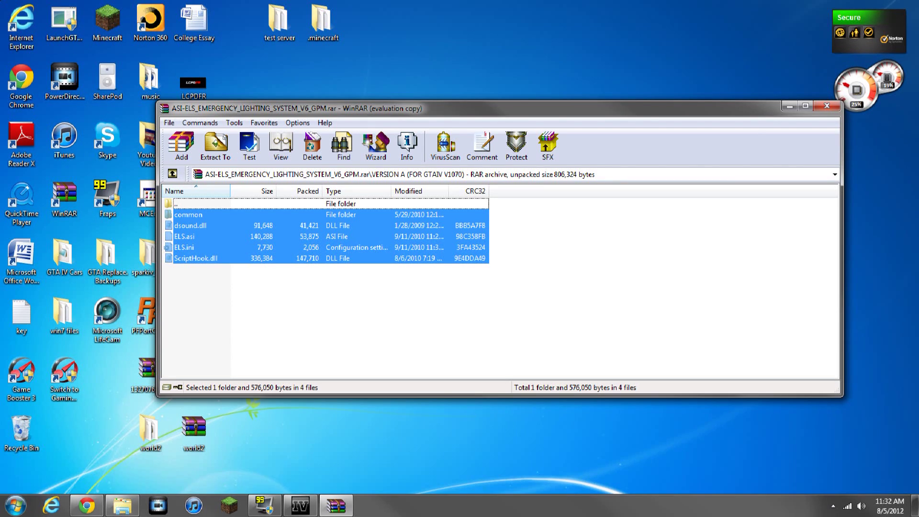
- Open the Grand Theft Auto IV folder in Windows Explorer and arrange its window beside the archive's window
click(122, 506)
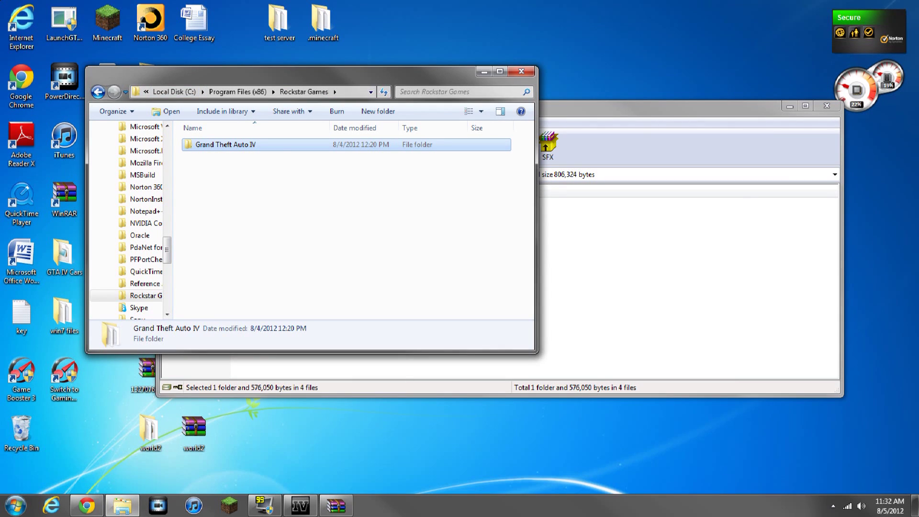
key(Return)
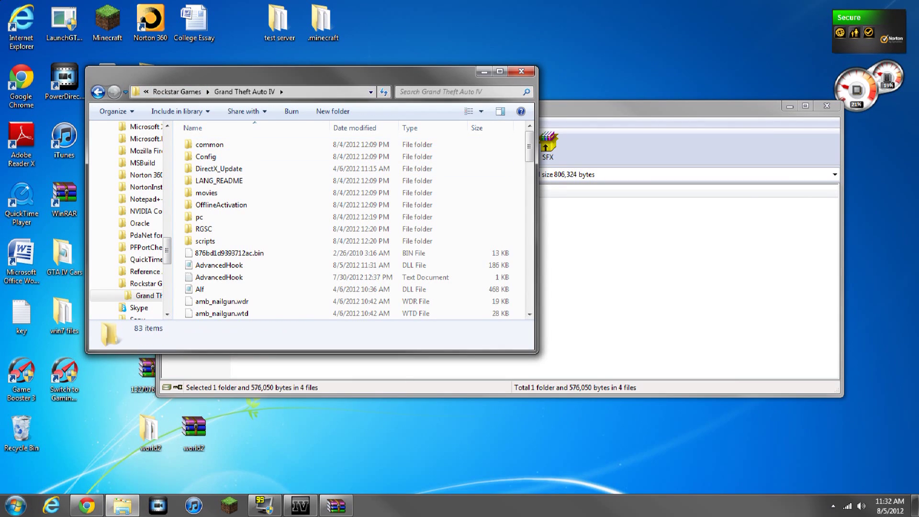
drag(608, 112, 909, 92)
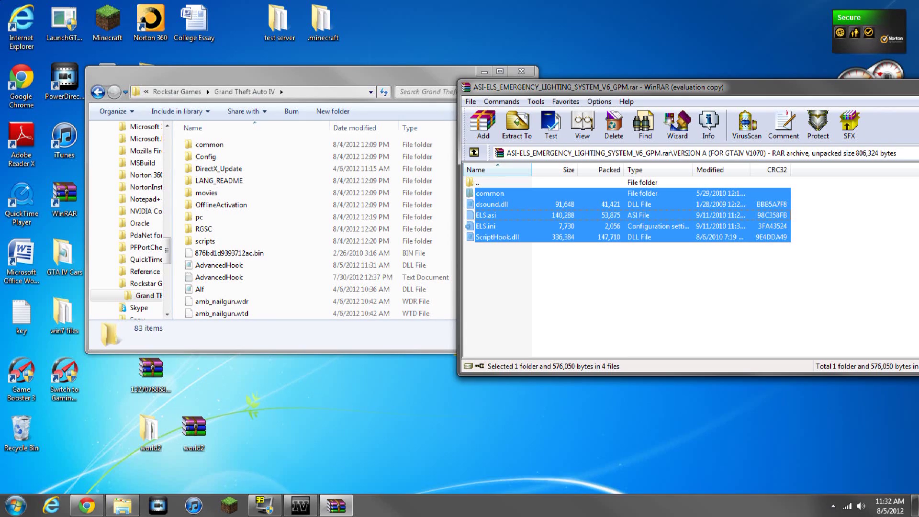
drag(287, 71, 239, 17)
- Look through the files and subfolders in the Grand Theft Auto IV folder
scroll(158, 235, down, 2)
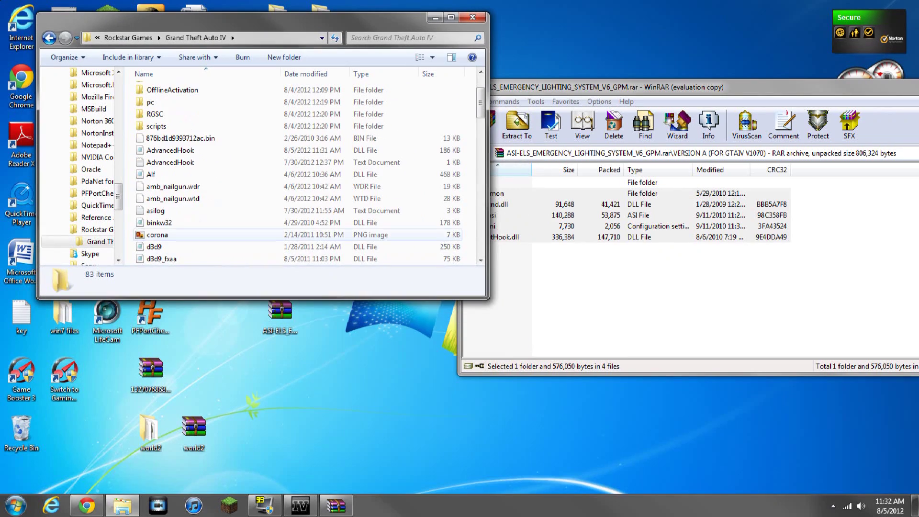
scroll(158, 235, down, 9)
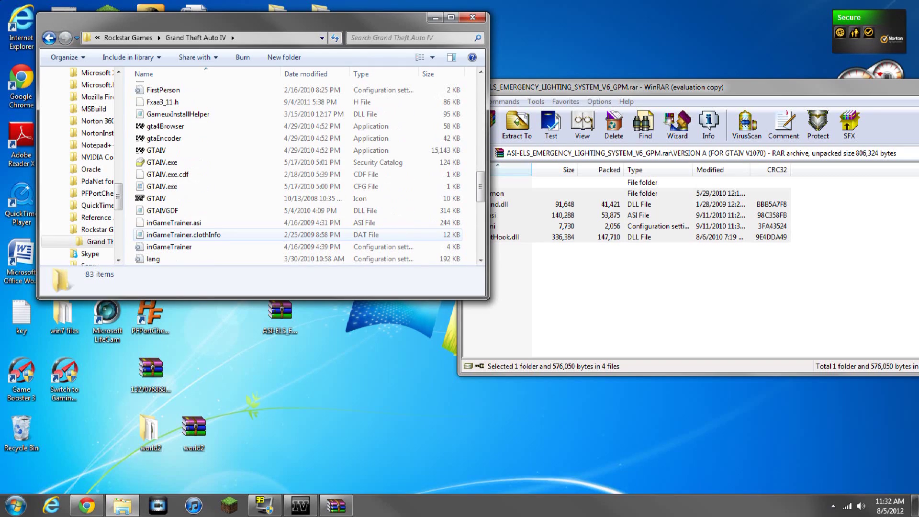
scroll(306, 182, down, 5)
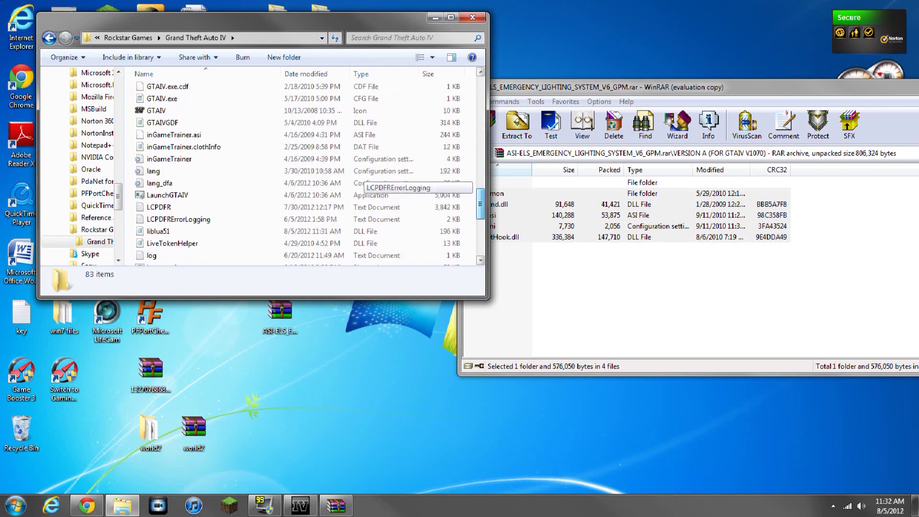
drag(481, 217, 480, 192)
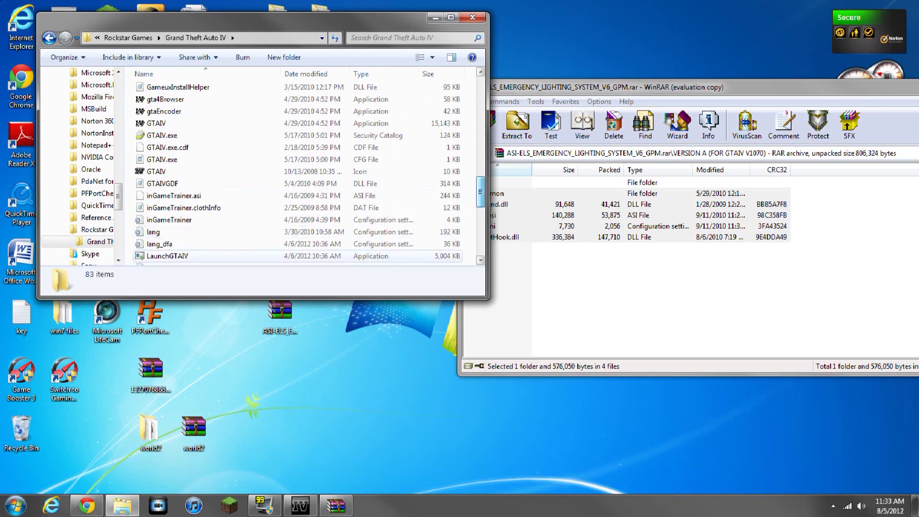
drag(449, 222, 177, 96)
scroll(297, 172, up, 5)
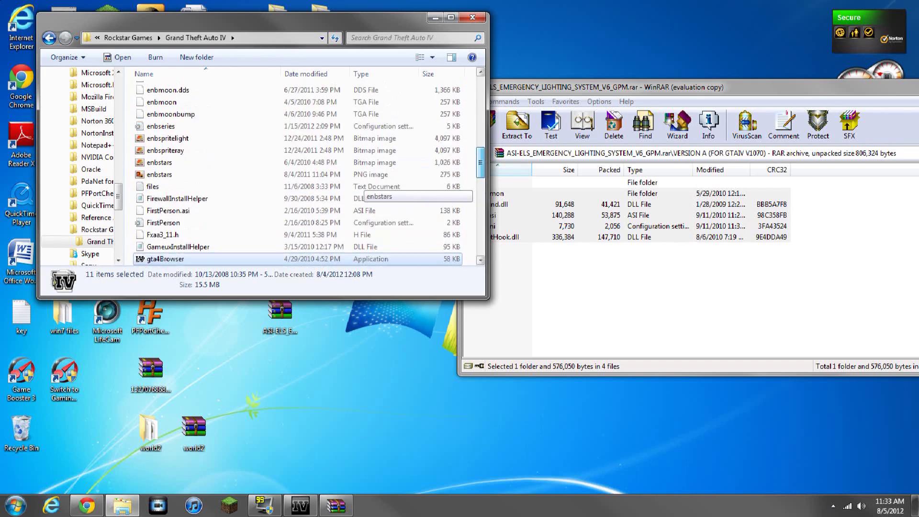
drag(469, 218, 237, 103)
scroll(364, 155, up, 10)
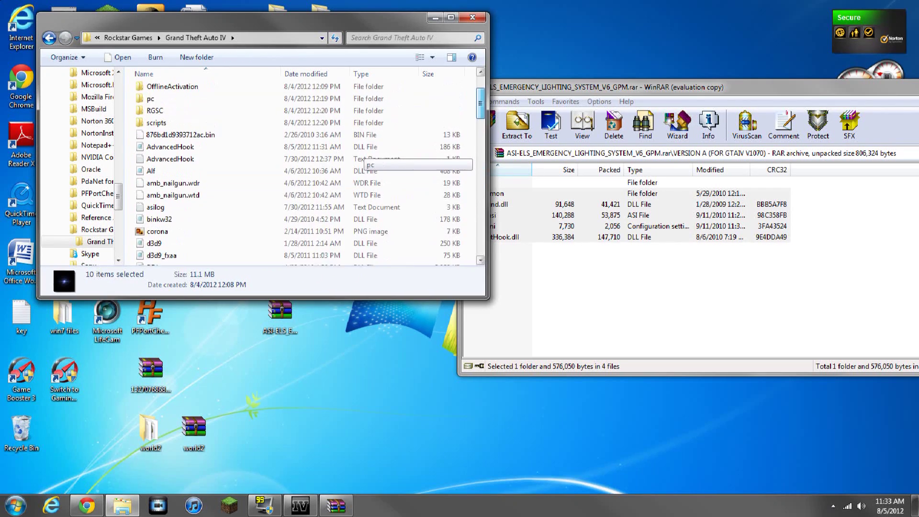
drag(480, 97, 480, 95)
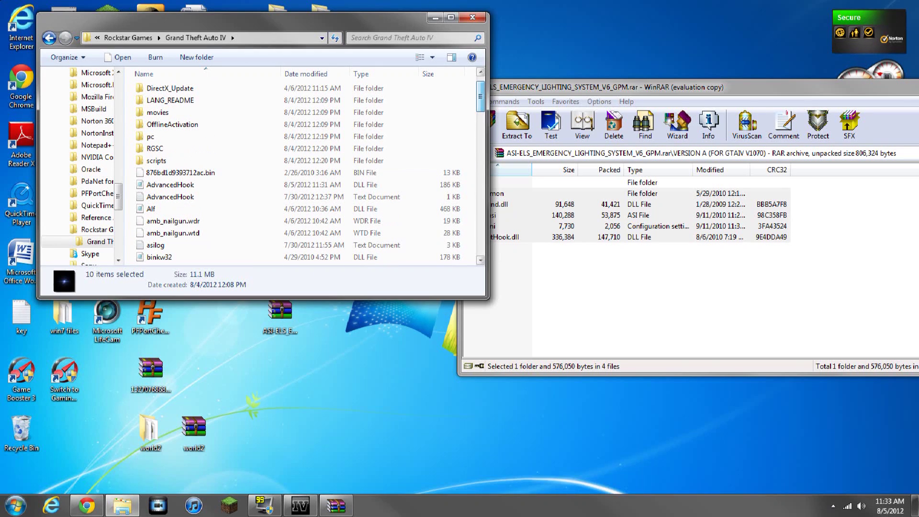
click(470, 98)
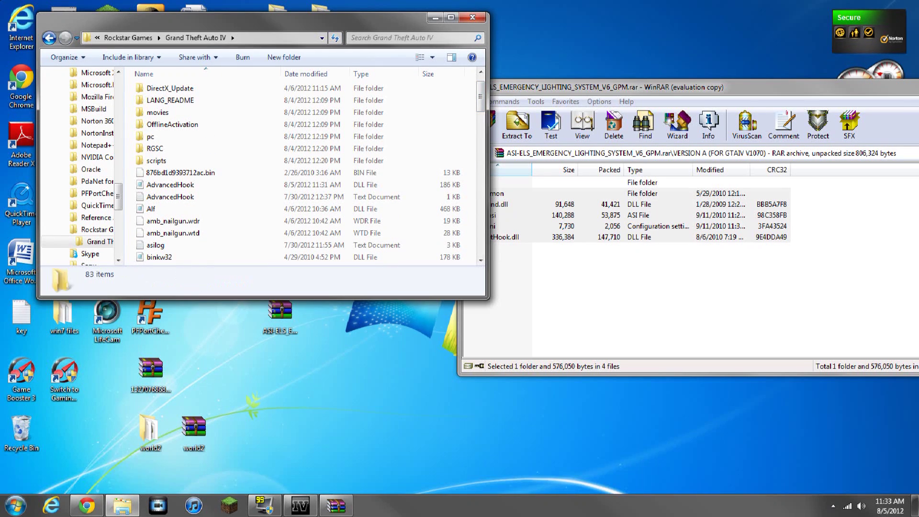
scroll(310, 171, down, 6)
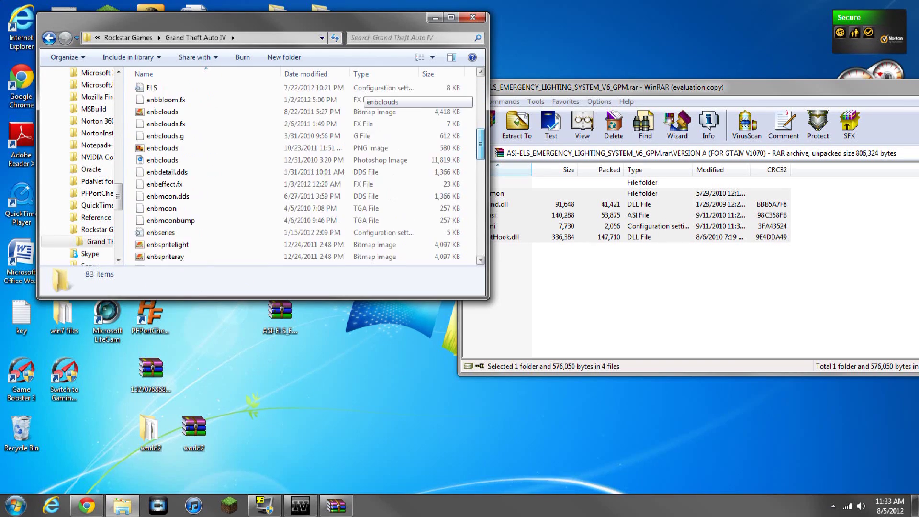
scroll(310, 172, up, 8)
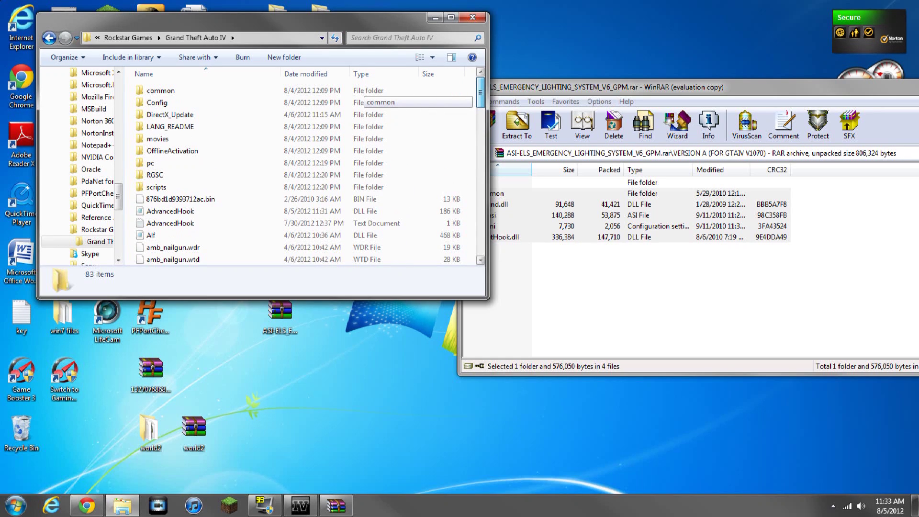
- Close the ASI-ELS archive window and move the Grand Theft Auto IV folder window towards the middle of the desktop
click(550, 215)
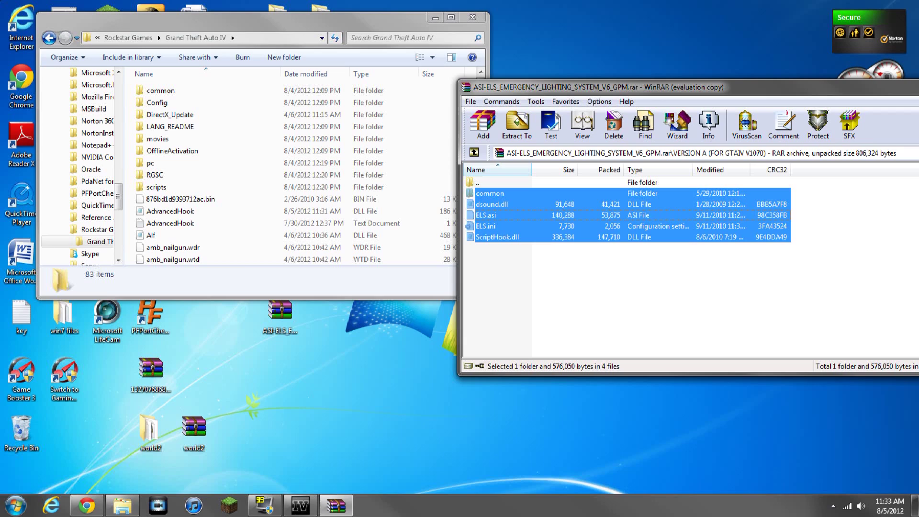
click(383, 21)
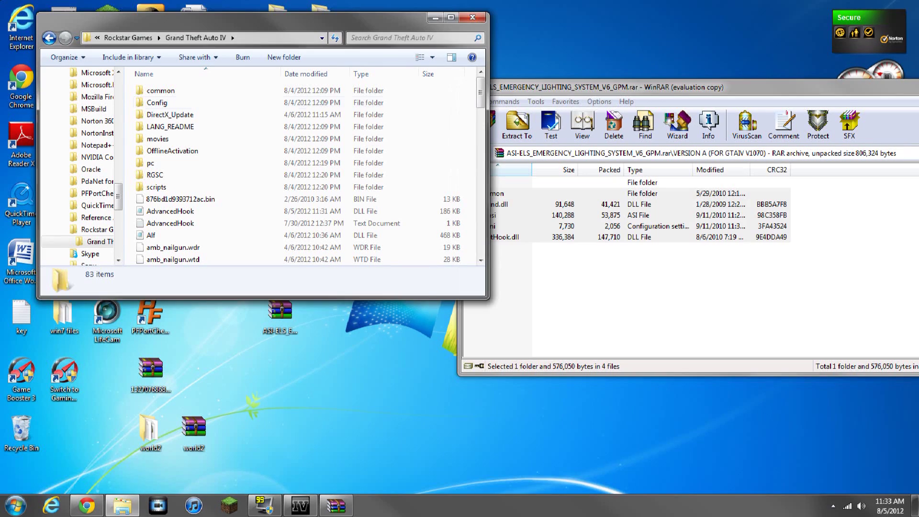
drag(530, 87, 115, 40)
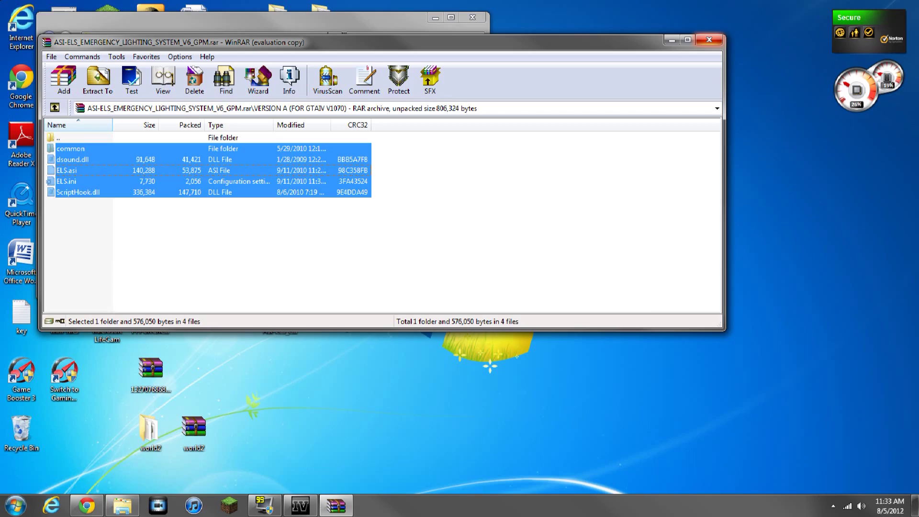
click(709, 39)
drag(230, 25, 387, 59)
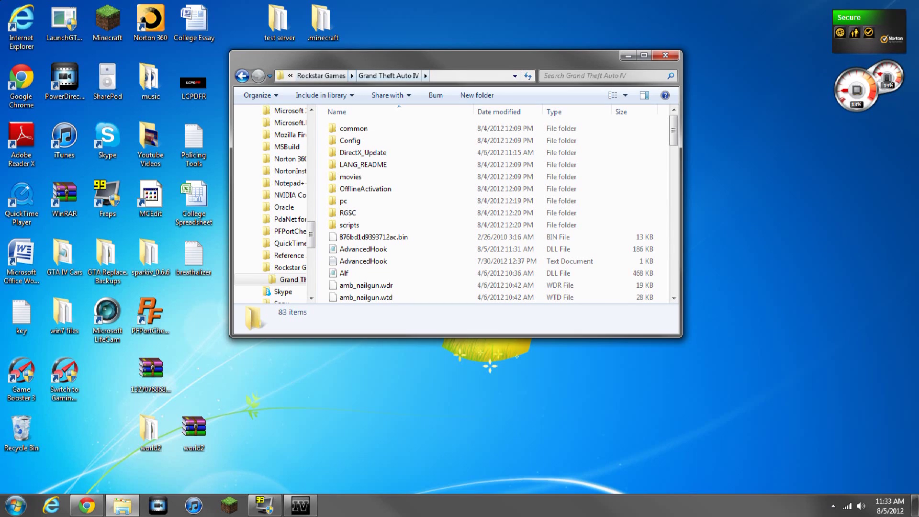
- Examine the scripts folder inside Grand Theft Auto IV, return to the game folder and locate its ELS files
scroll(478, 210, down, 4)
scroll(479, 211, up, 4)
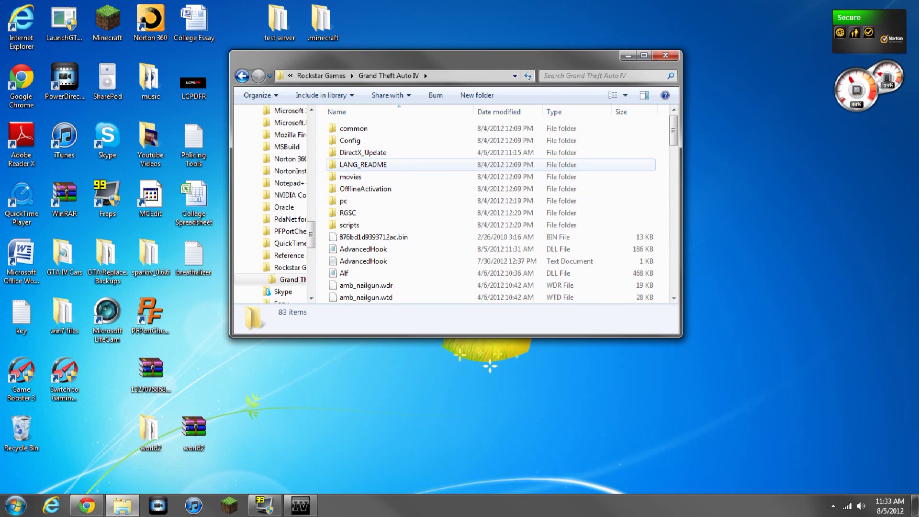
double_click(352, 225)
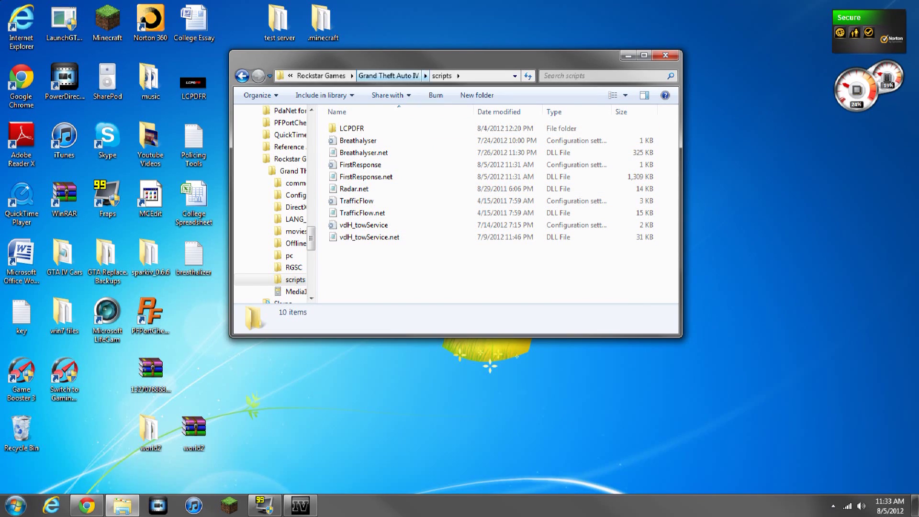
click(388, 76)
scroll(498, 211, down, 6)
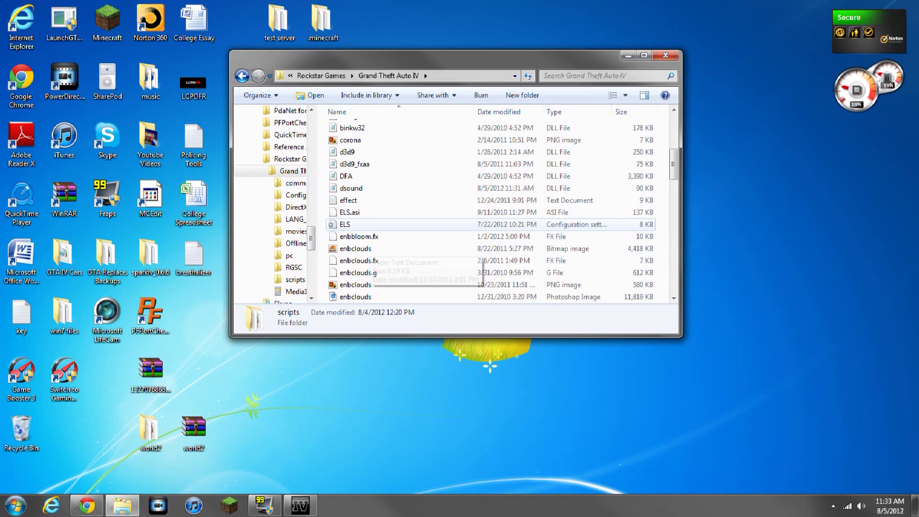
- Look through the Grand Theft Auto IV folder, its scripts folder and the LCPDFR subfolder, and close the Explorer window
scroll(498, 210, down, 7)
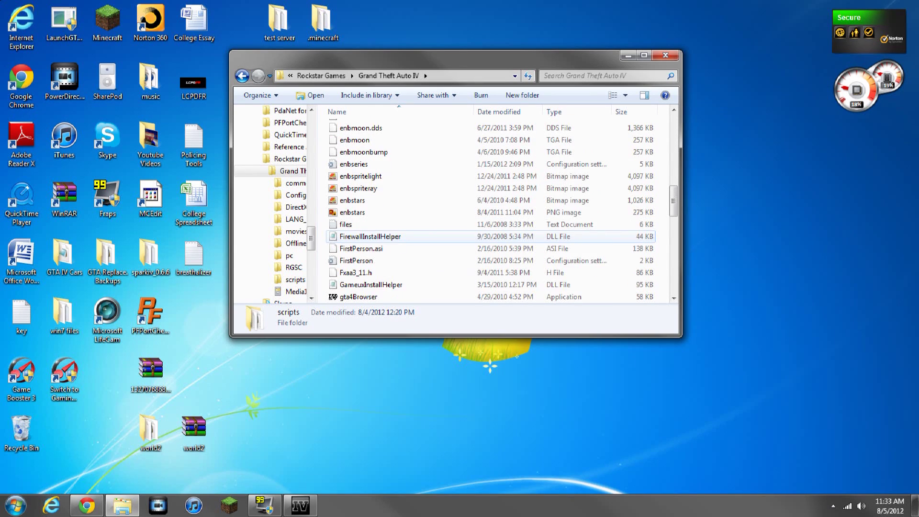
scroll(498, 211, down, 2)
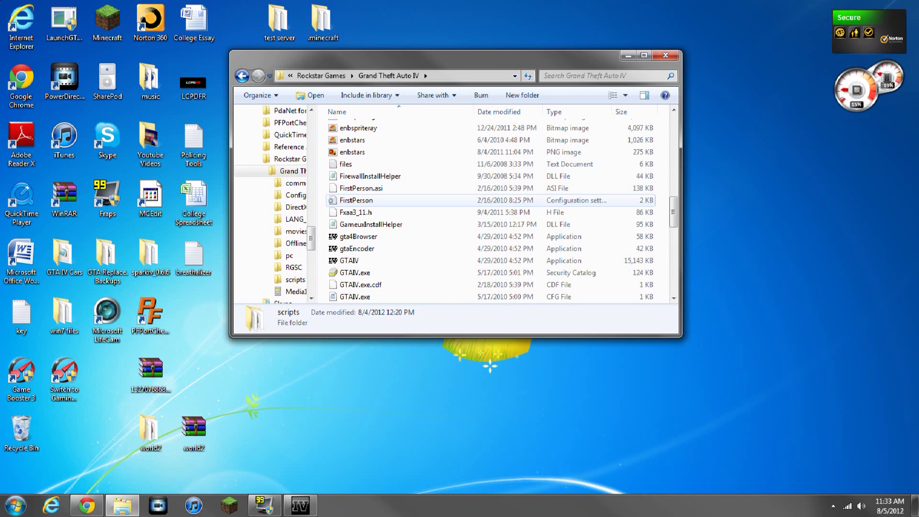
scroll(498, 211, up, 13)
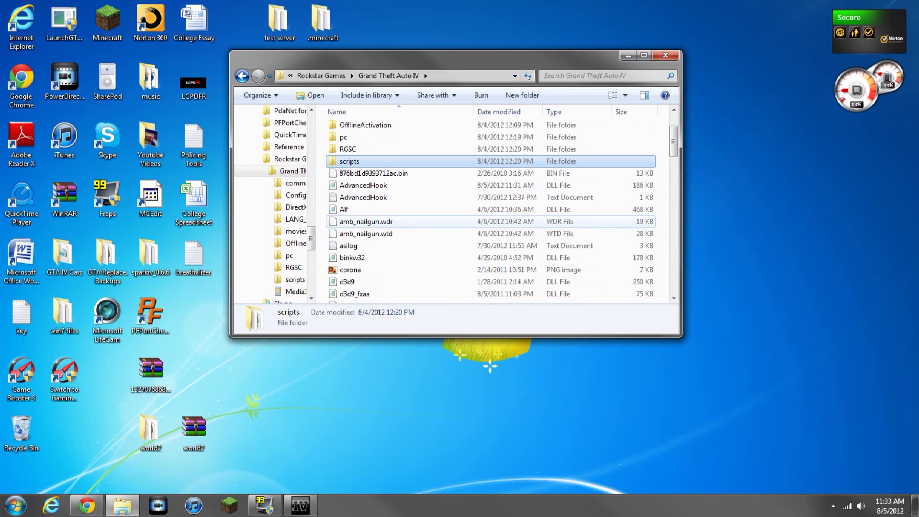
scroll(364, 221, up, 2)
double_click(350, 223)
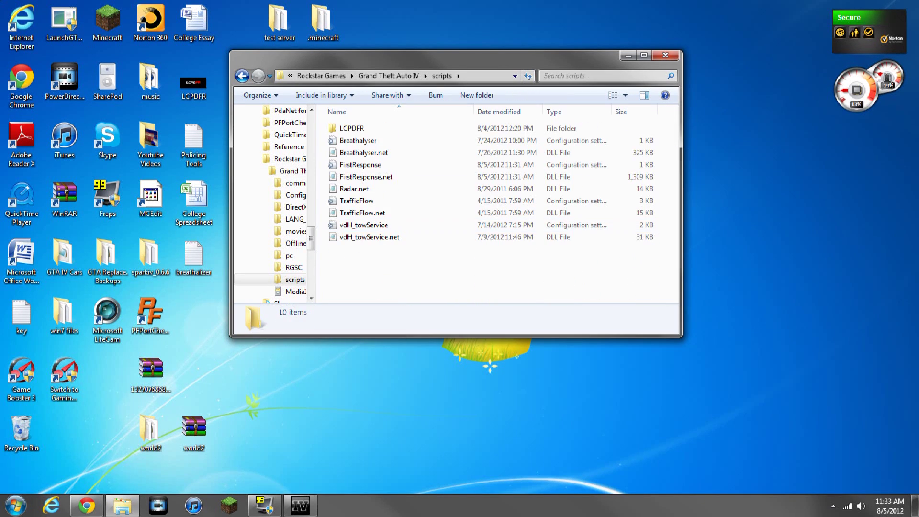
mouse_move(386, 269)
mouse_down()
mouse_move(364, 126)
mouse_move(385, 268)
mouse_up()
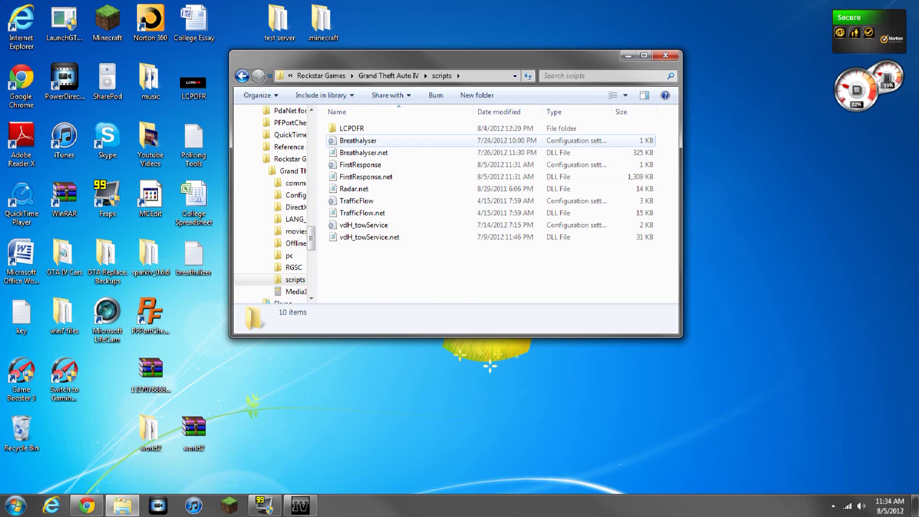
double_click(351, 128)
click(242, 76)
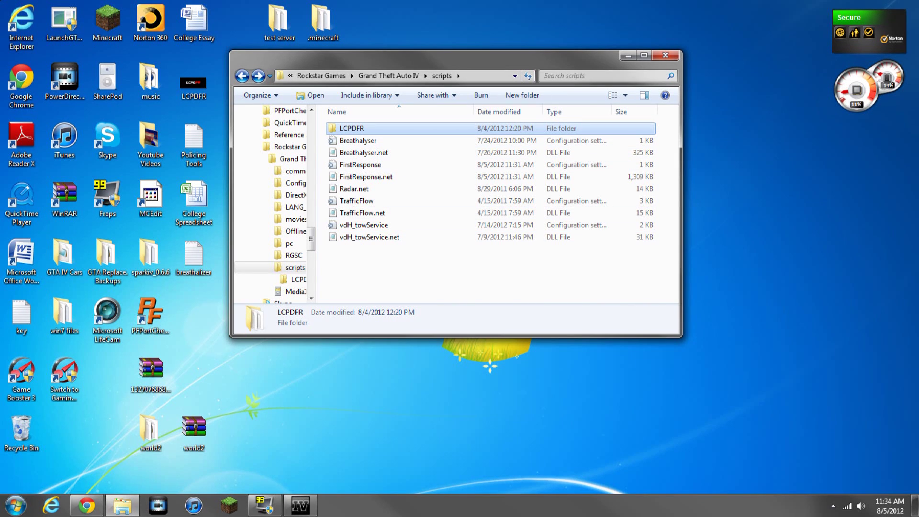
click(666, 55)
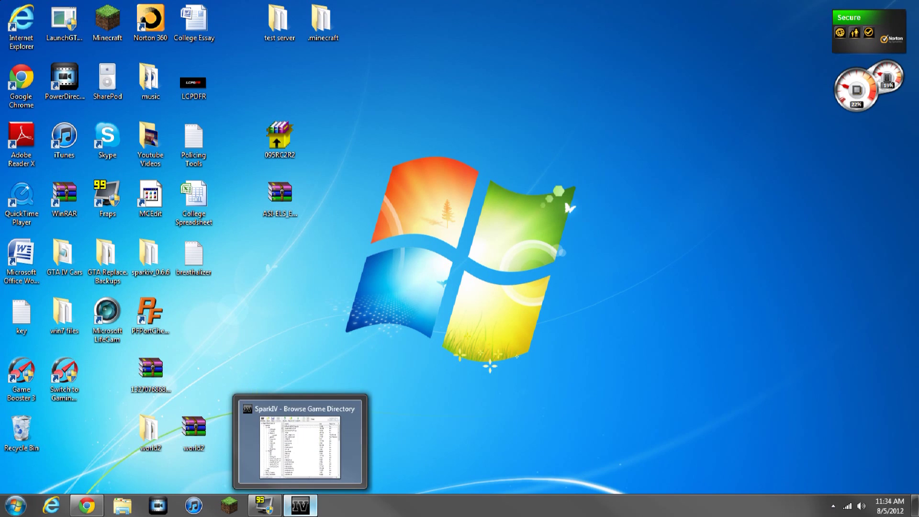
- Switch to SparkIV and reposition its Browse Game Directory window towards the upper part of the desktop
click(300, 506)
drag(549, 83, 568, 71)
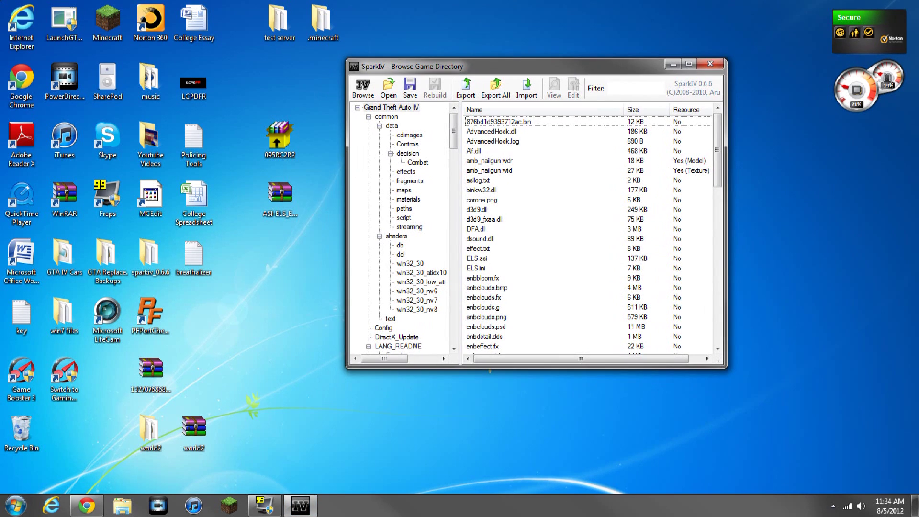
drag(373, 69, 379, 66)
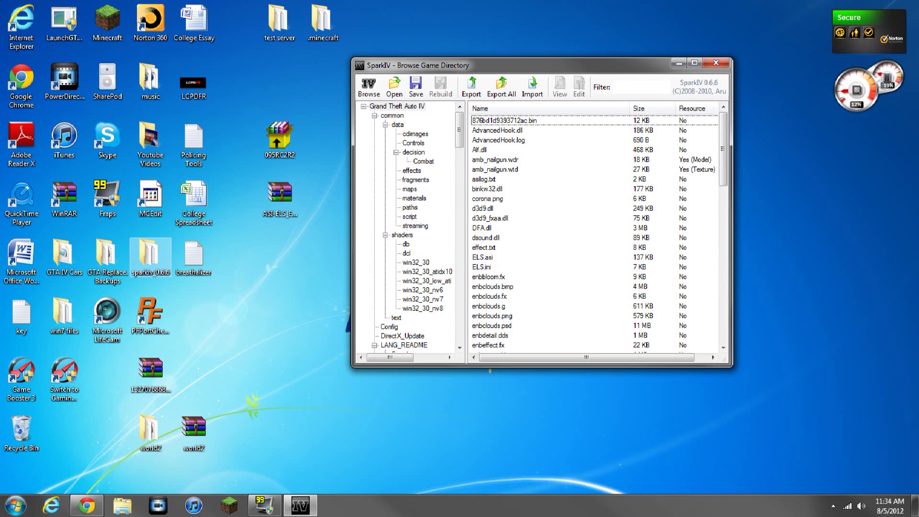
- Delete the SparkIV EFLC 0.6.6 ZIP archive from the desktop's sparkiv_0.6.6 folder and minimize the folder window
double_click(149, 256)
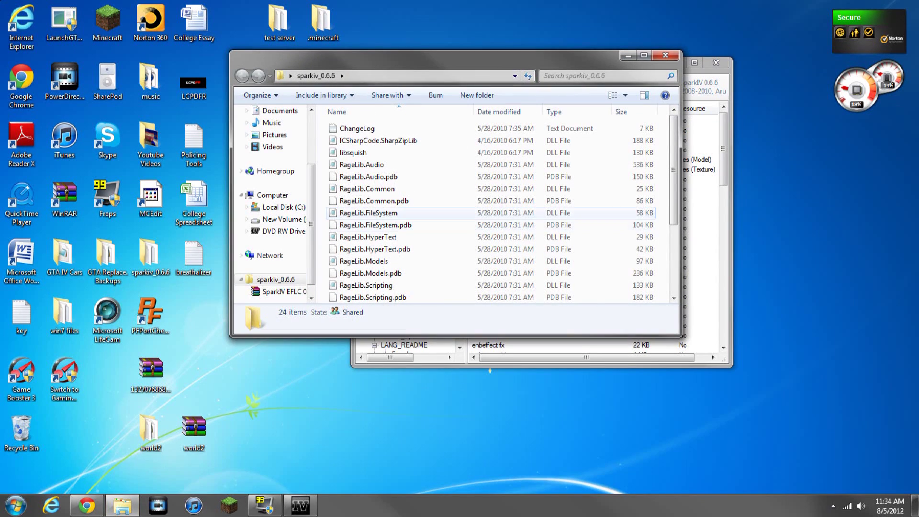
scroll(374, 213, down, 2)
scroll(366, 213, down, 1)
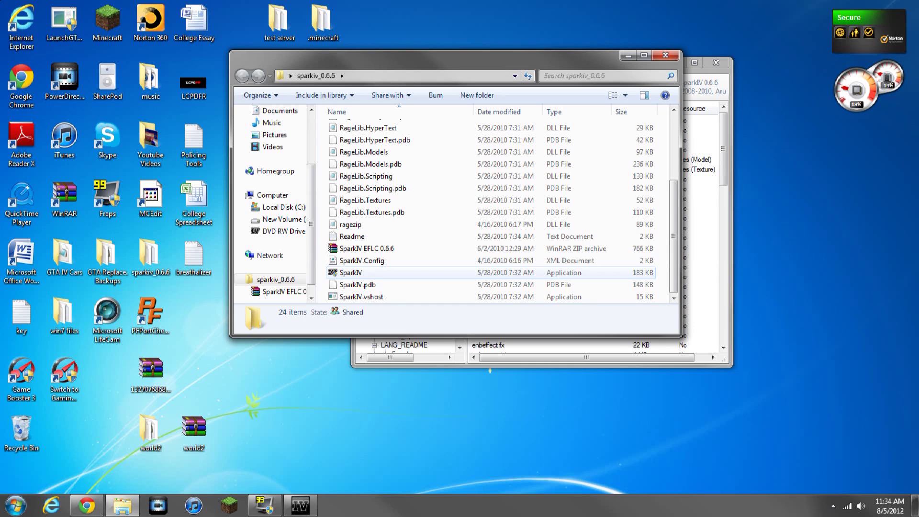
click(365, 249)
right_click(368, 247)
click(388, 432)
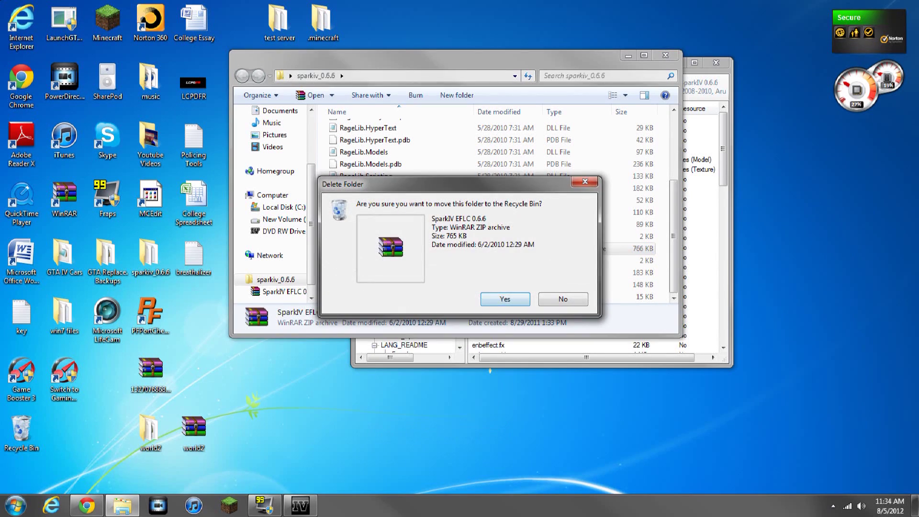
key(Return)
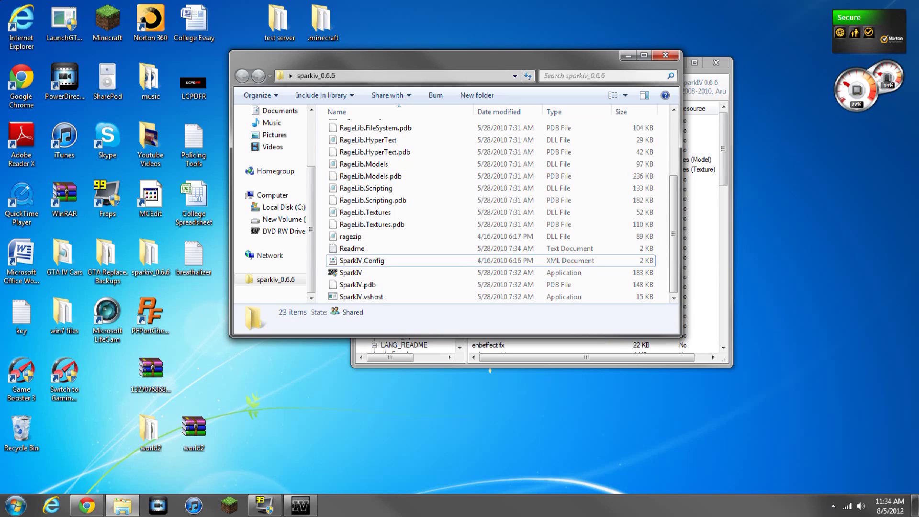
click(628, 55)
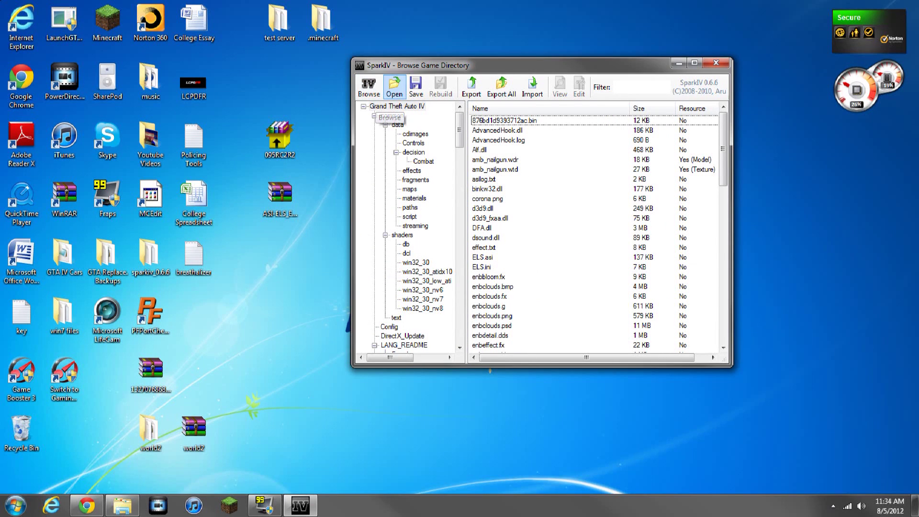
- Open the vehicles.img archive from the models > cdimages folder of the game directory in SparkIV
scroll(411, 227, down, 12)
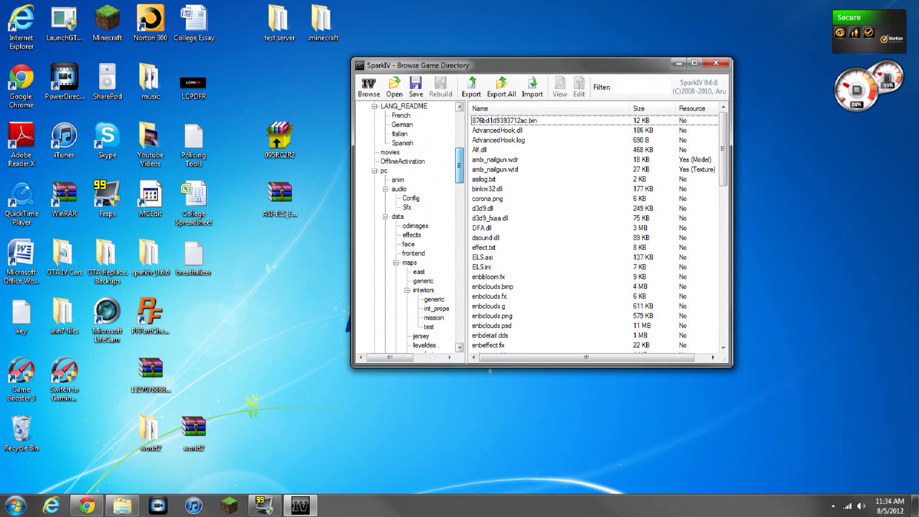
scroll(412, 228, down, 20)
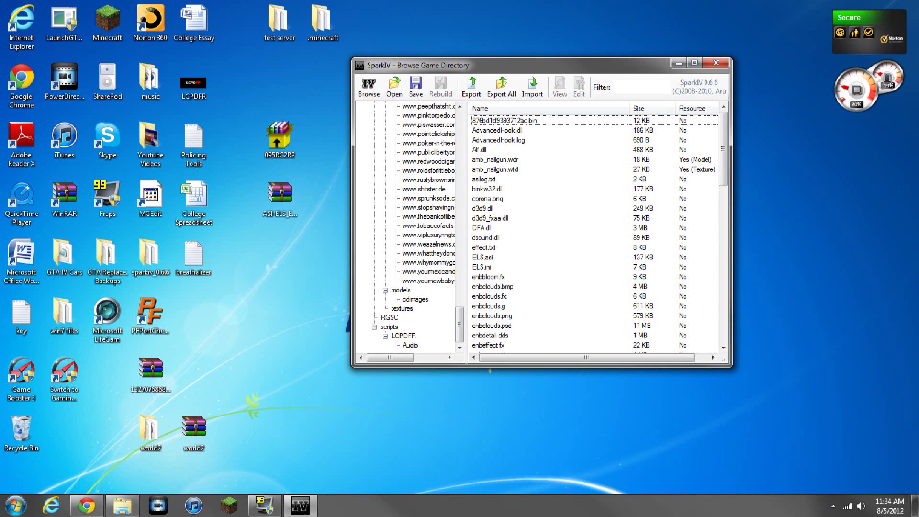
click(415, 300)
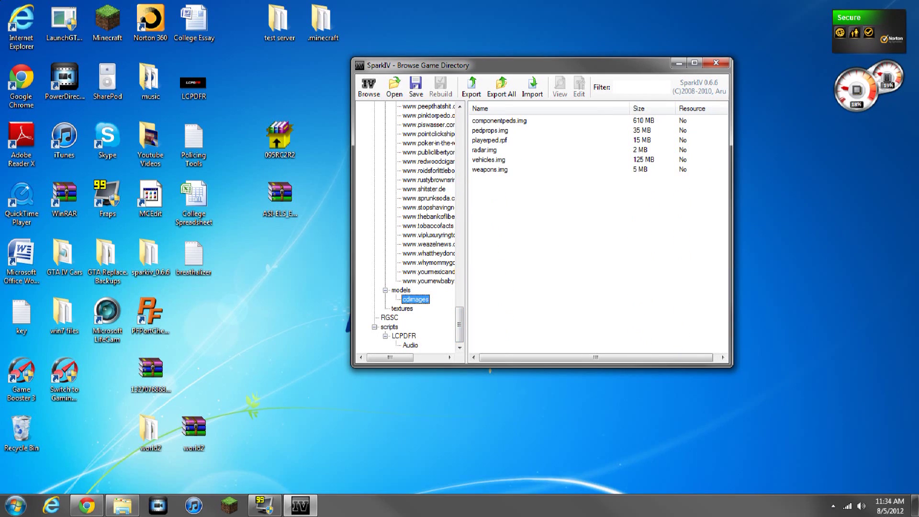
key(Tab)
double_click(488, 160)
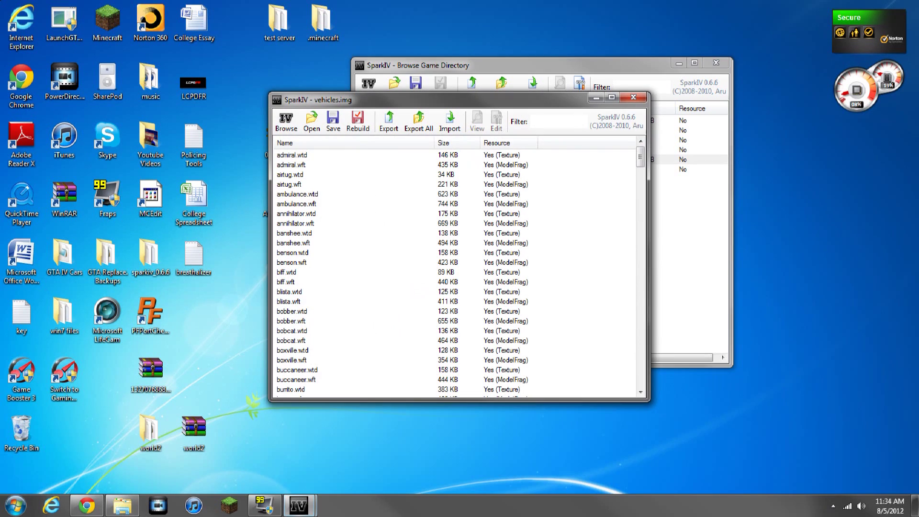
- Import the FBI model file and FBI.wtd from GTA IV Cars > UNMARKED > No Rambar to replace fbi.wft and fbi.wtd in vehicles.img
drag(640, 156, 640, 198)
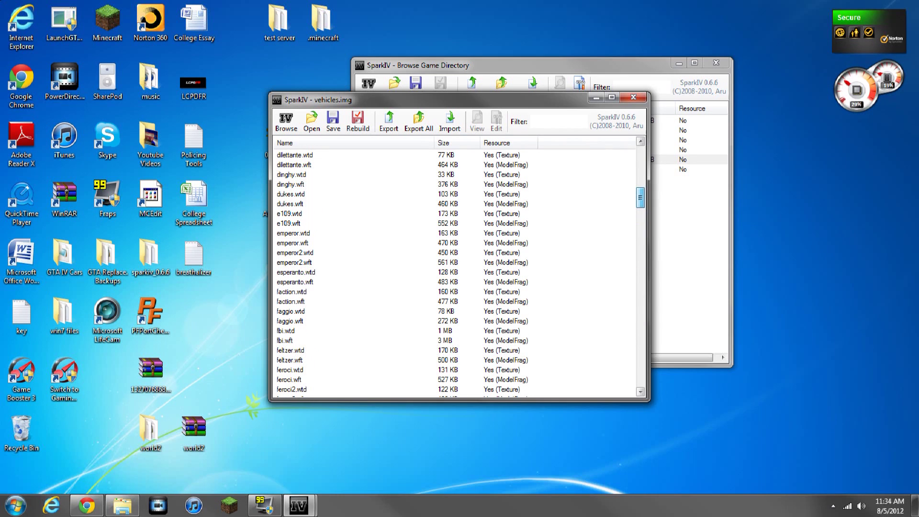
click(286, 331)
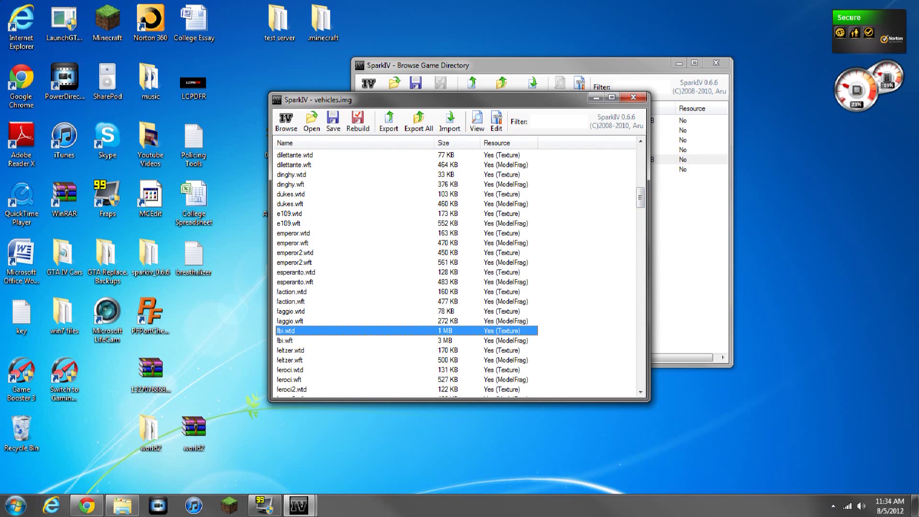
click(284, 341)
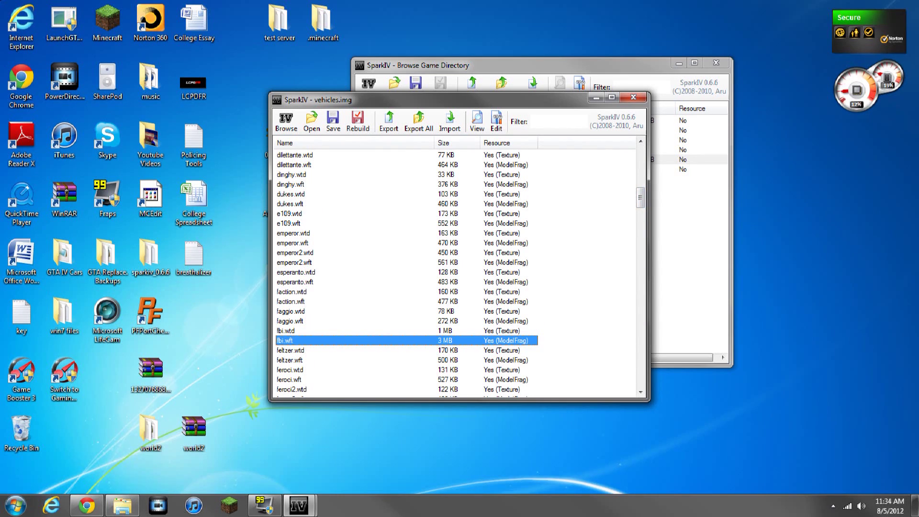
ctrl+click(285, 331)
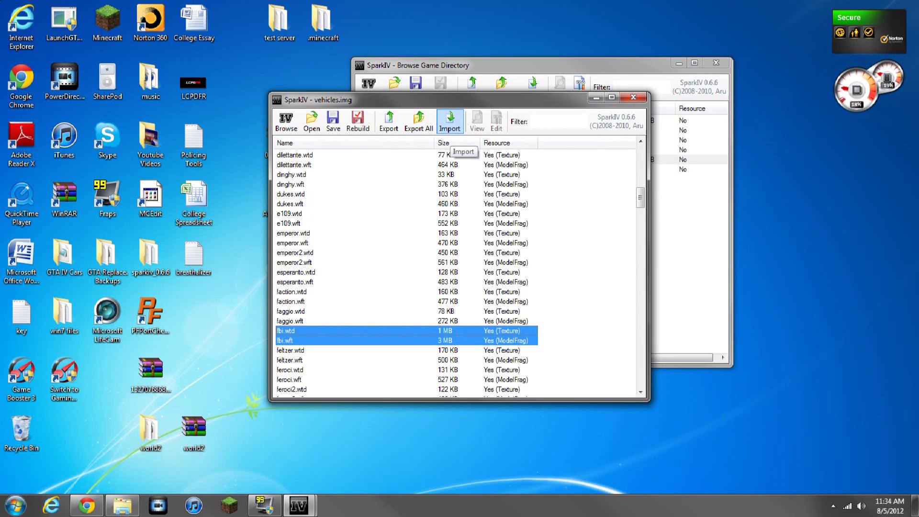
click(450, 122)
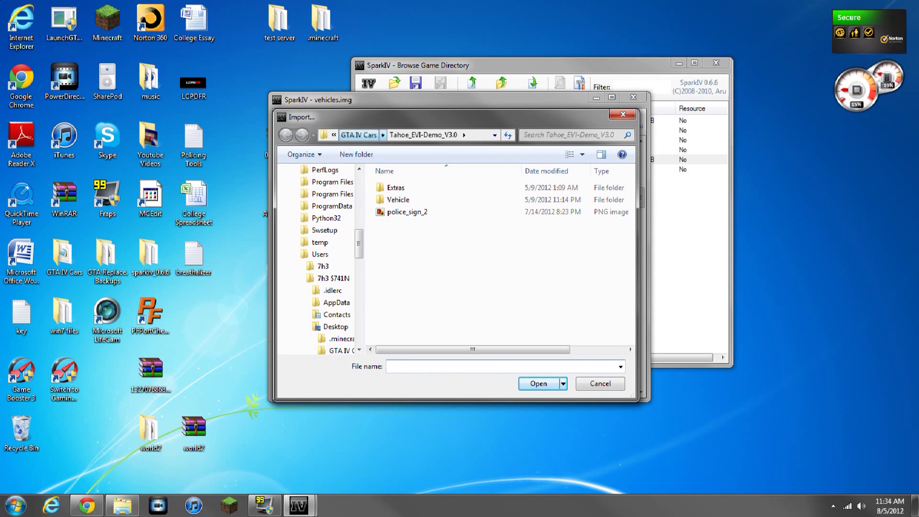
click(358, 134)
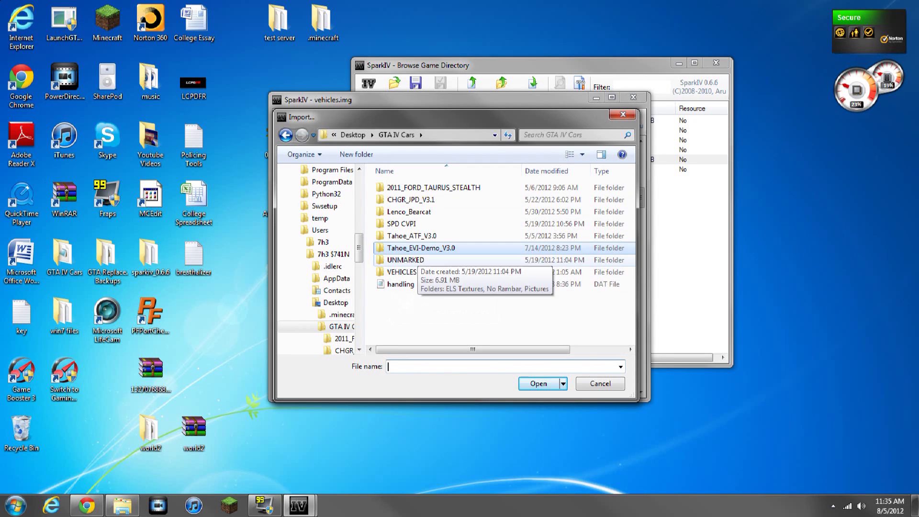
double_click(406, 259)
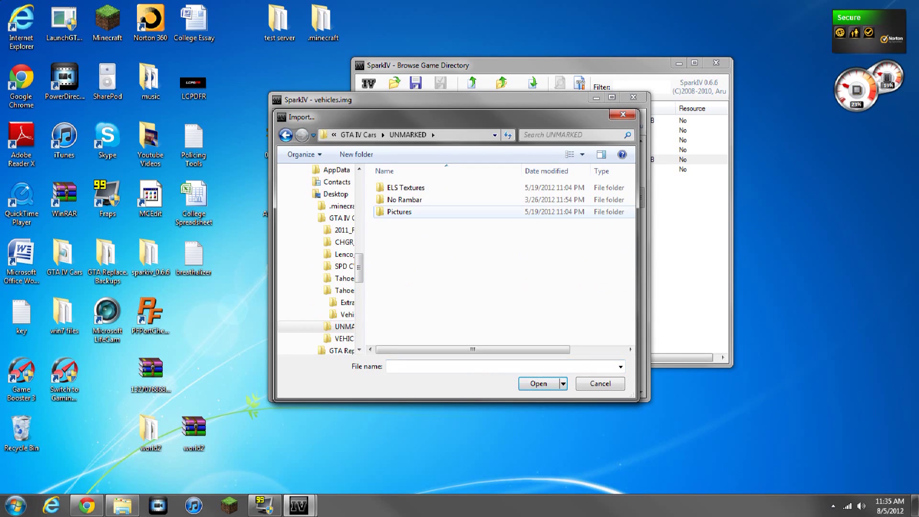
double_click(406, 200)
drag(412, 233, 413, 182)
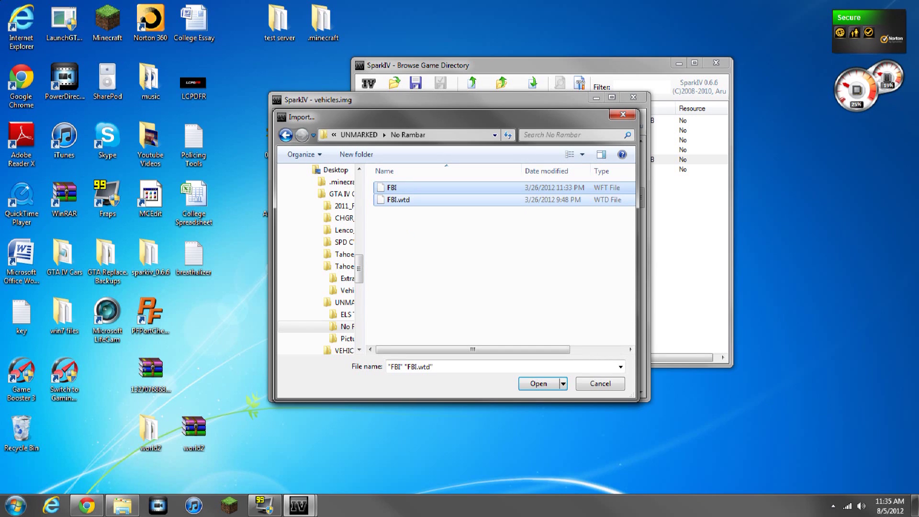
click(538, 383)
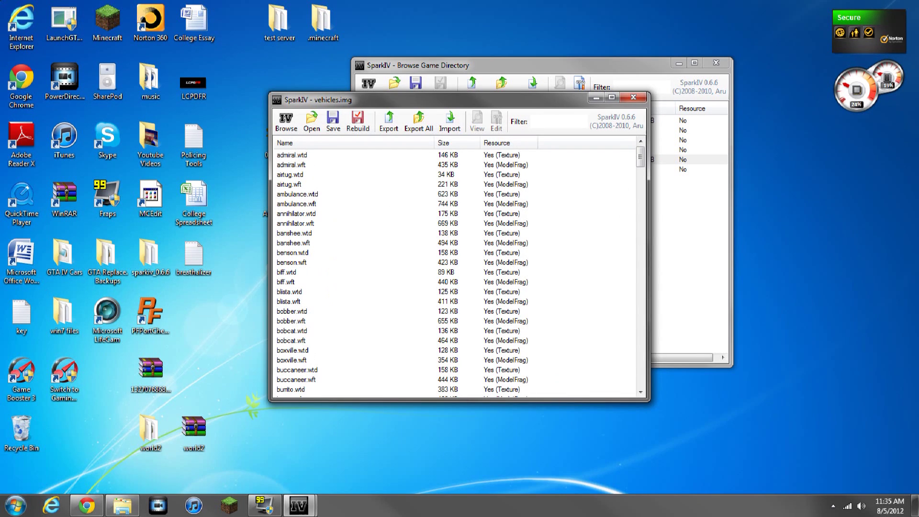
- Save and rebuild the vehicles.img archive, and close both SparkIV windows
scroll(454, 271, down, 15)
scroll(454, 272, up, 7)
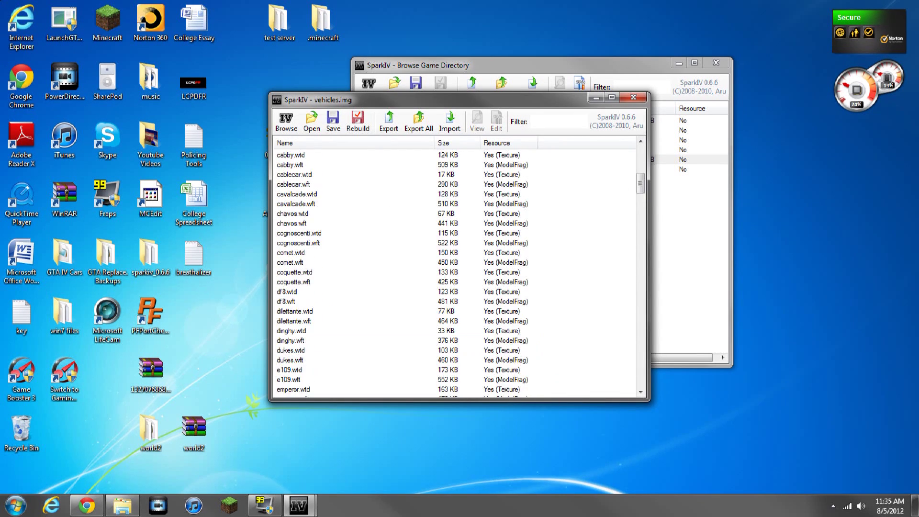
scroll(454, 272, down, 1)
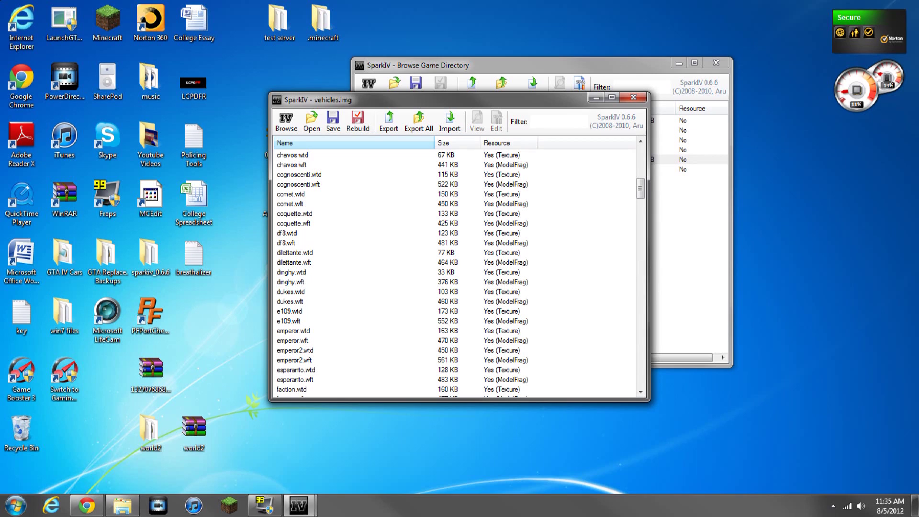
click(334, 123)
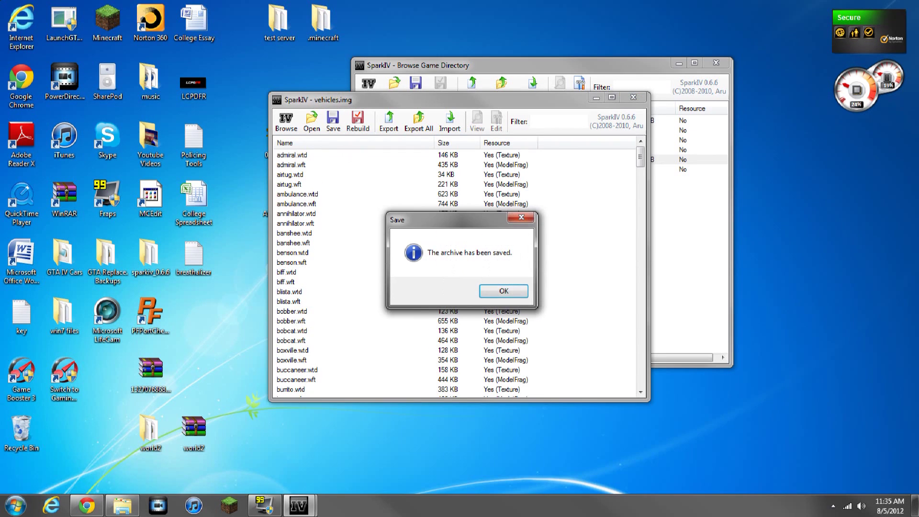
click(498, 290)
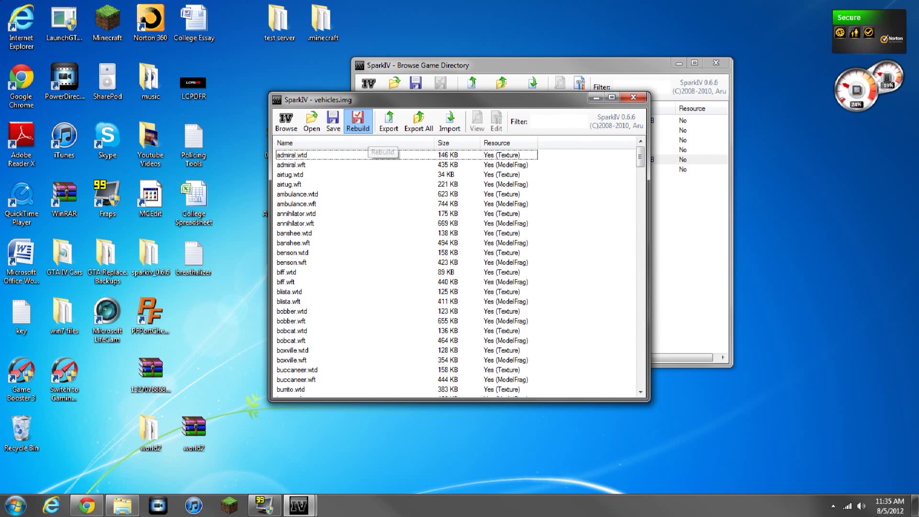
click(358, 123)
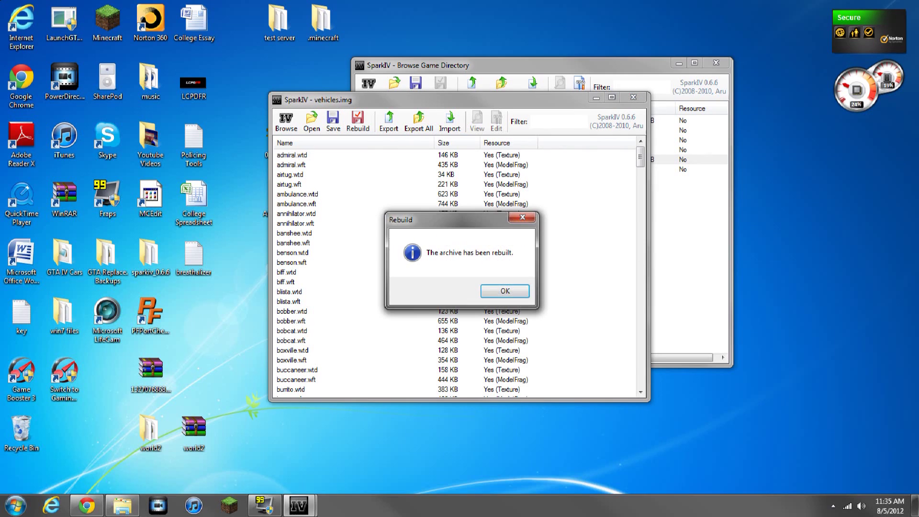
click(495, 290)
click(633, 98)
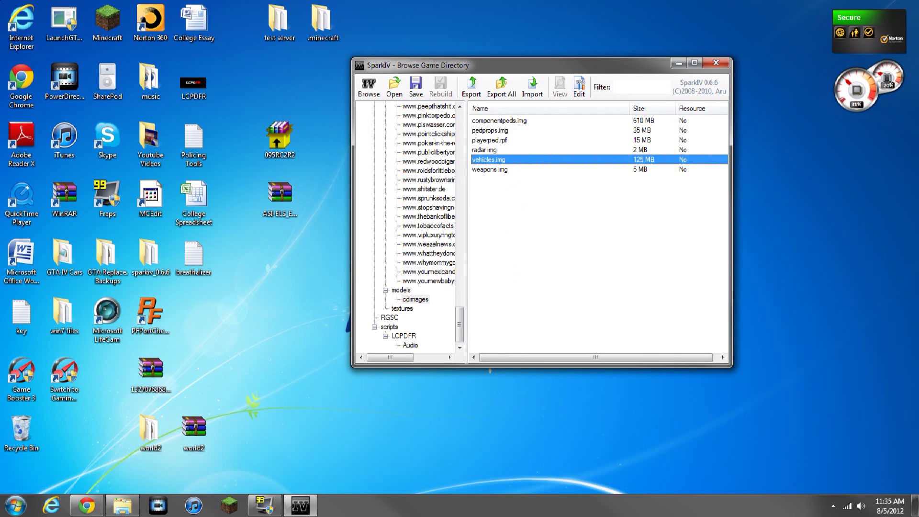
key(alt+F4)
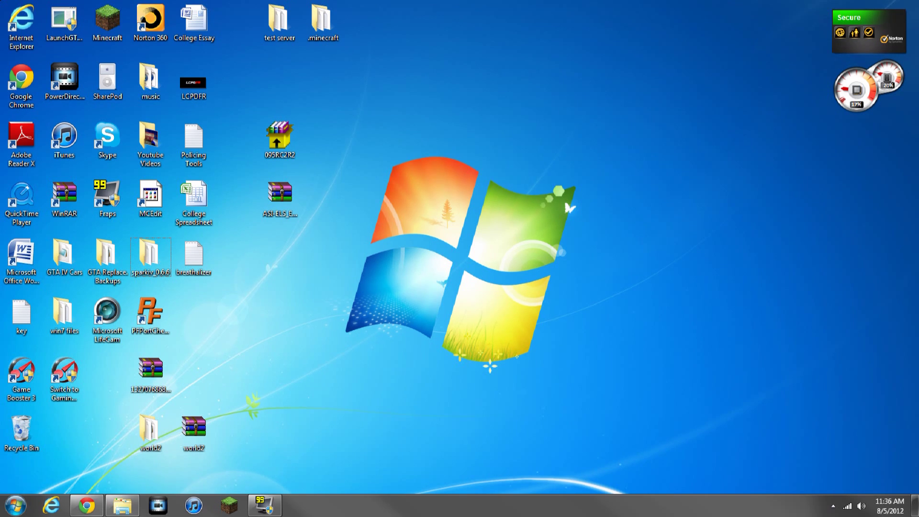
click(280, 196)
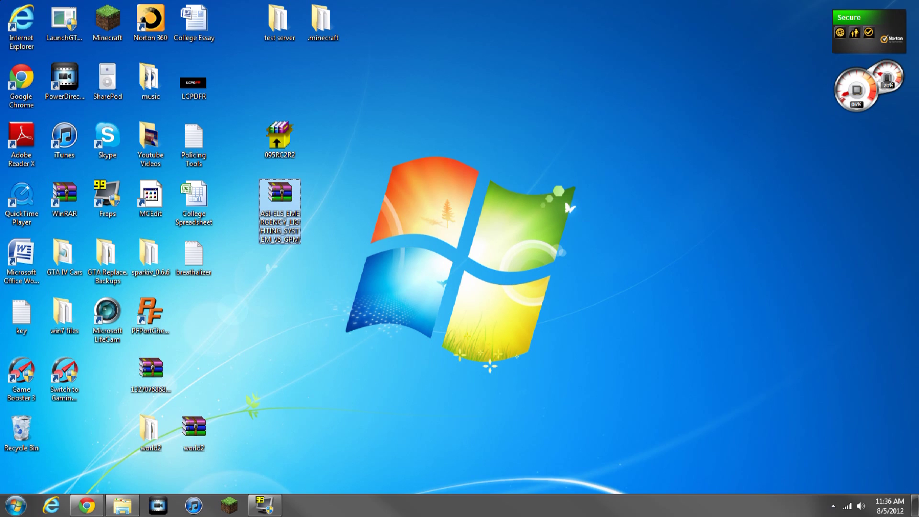
click(150, 257)
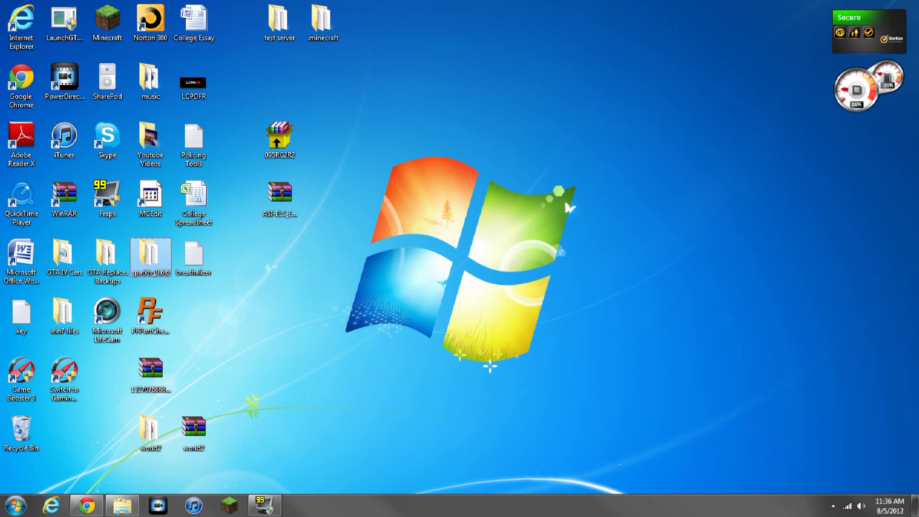